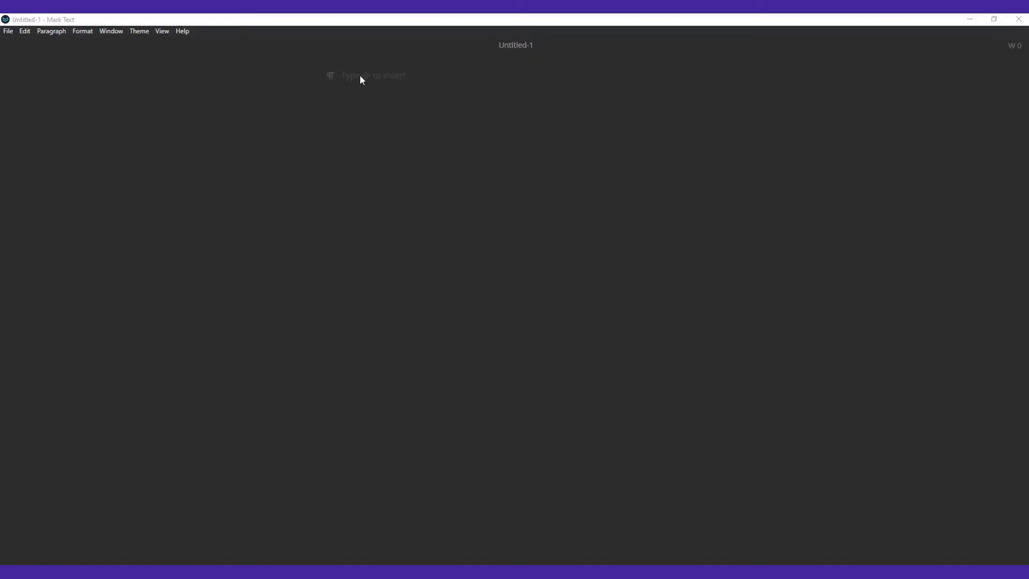
- Write the opening line "This is me typing in Mark Text... it's very good!" and end the paragraph
text(his is me ty)
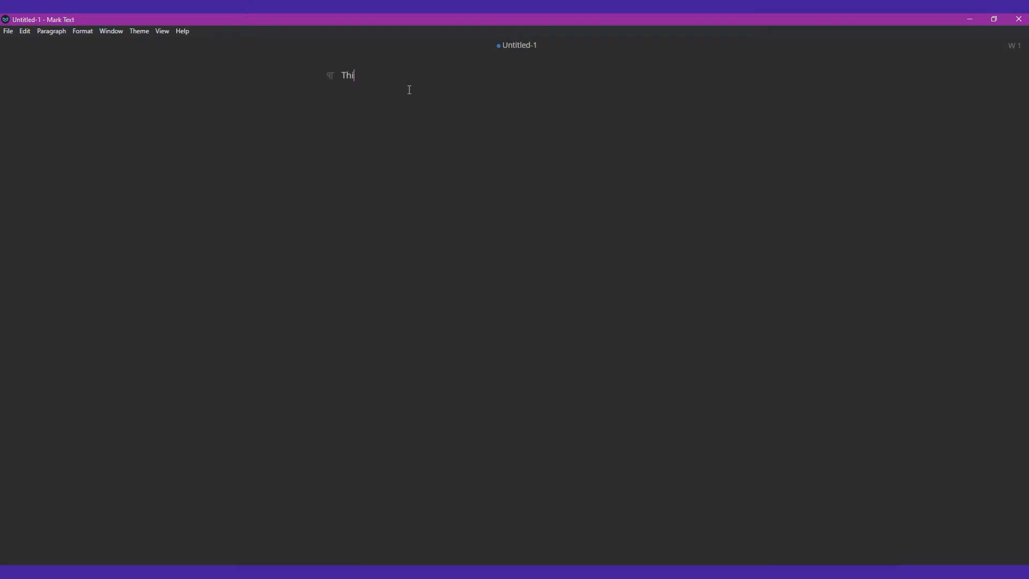
text(p)
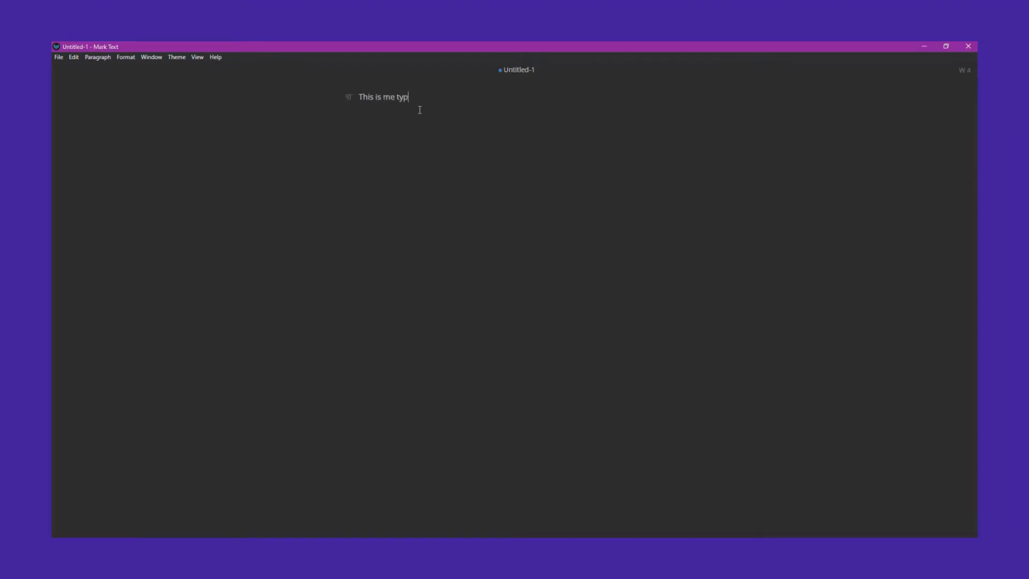
text(ing in Mark Text... It's very good!)
key(Return)
- Add a level-one Markdown heading "Big" below the opening line, with a space between the # and the word
text(#Big)
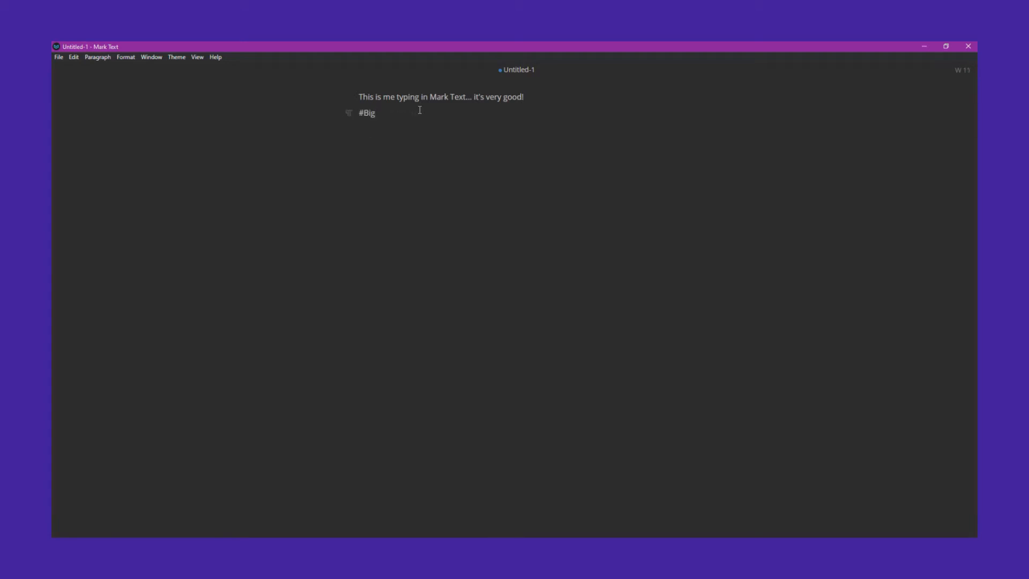
key(Left)
key(Left)
key(Right)
key(Right)
key(Right)
key(Return)
- Add a level-three heading "smaller" followed by a line with the word "bold" in bold Markdown formatting
text(### )
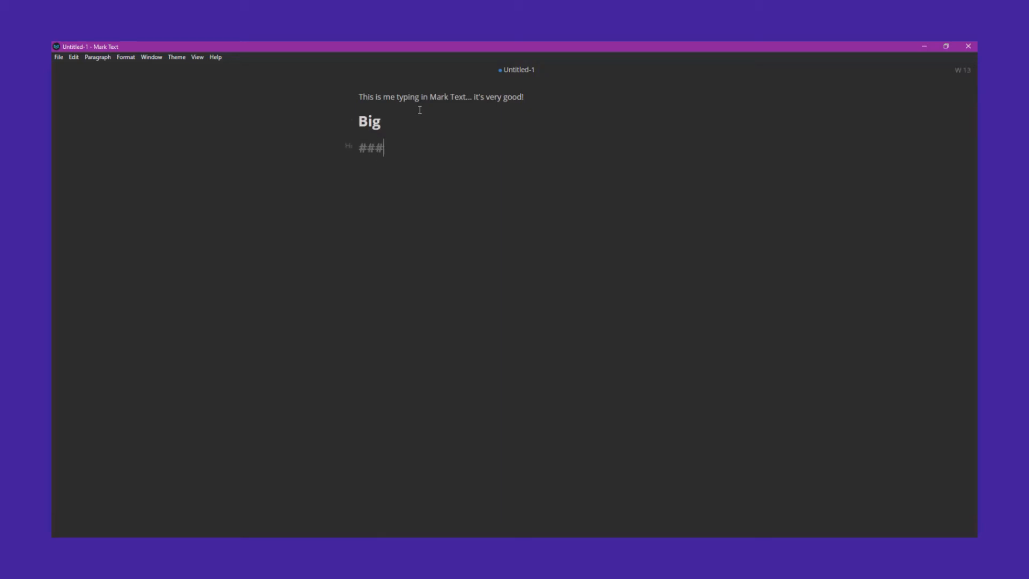
text(smaller)
key(Return)
text(**bold)
key(Return)
- Write "You can see how it hides the markdown formatting and jusyt shows th" below the bold line
text(You can)
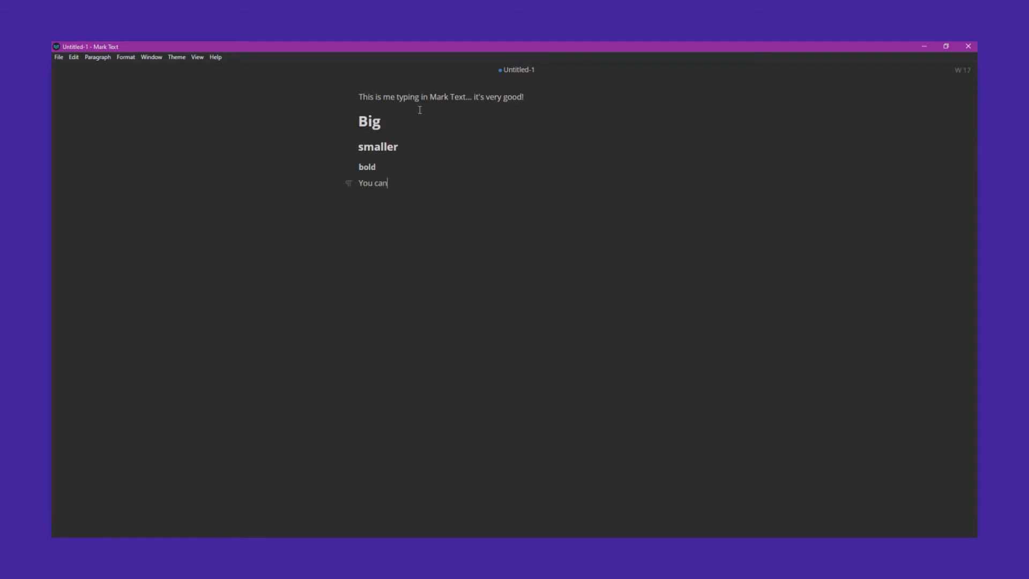
text( see how it hides the markdown )
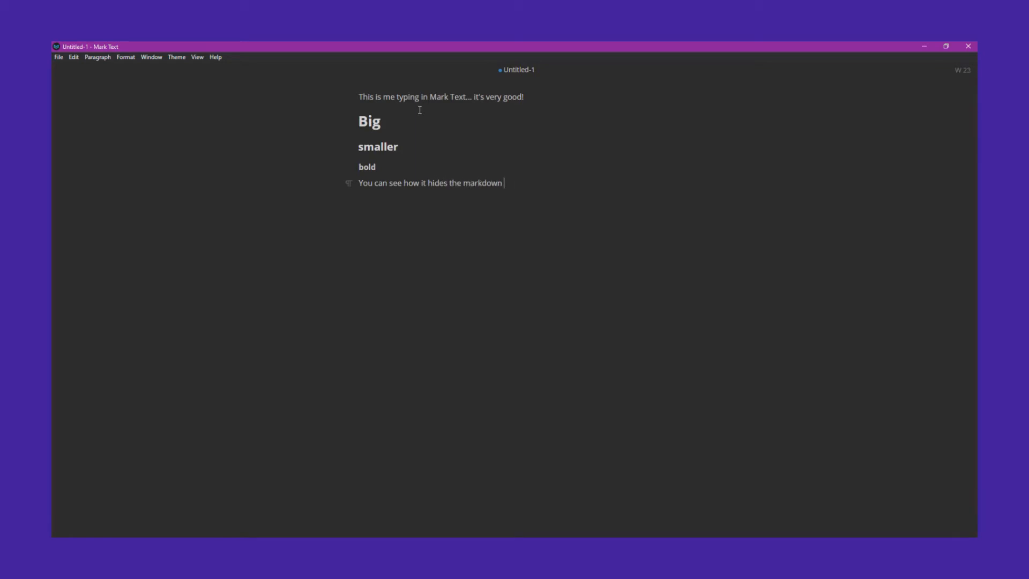
text(formatting and jusyt shows th)
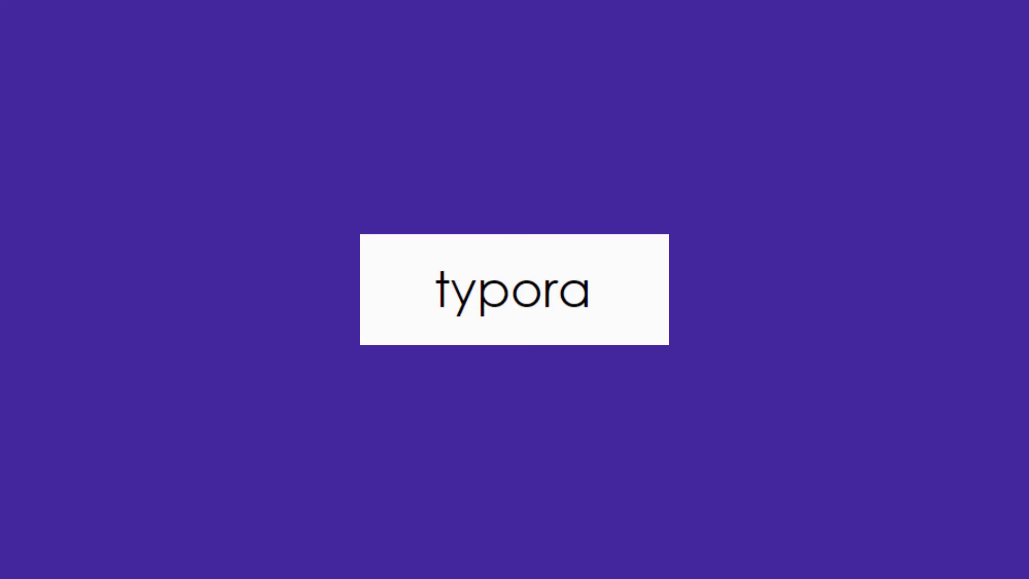
- In Typora, add the level-one heading "Typora" and the paragraph "Hello, Let's meet the new markdown editor — typora, with features of:" with "markdown" bold
text(# )
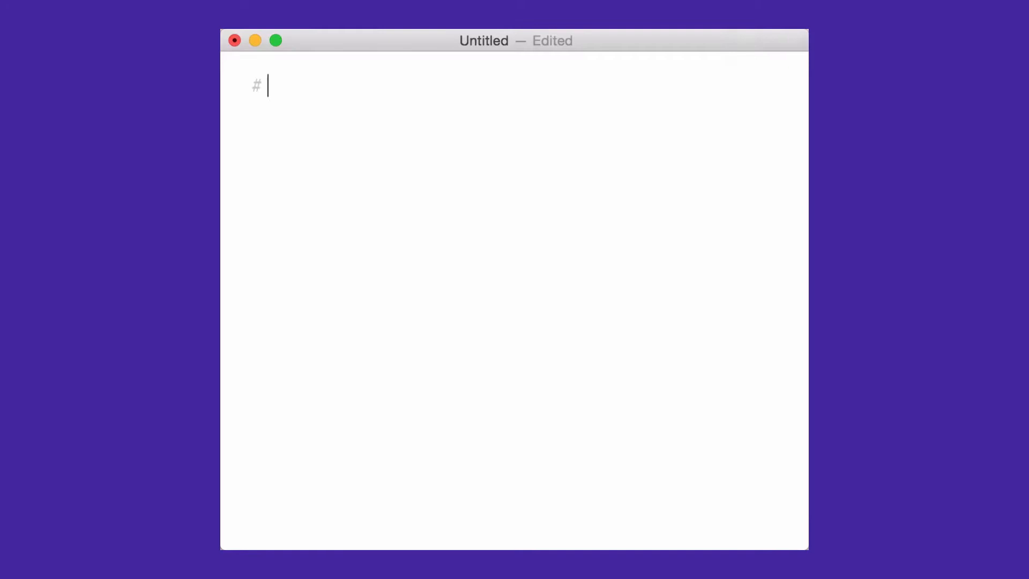
text(Typora)
key(Return)
text(Hello, Let's )
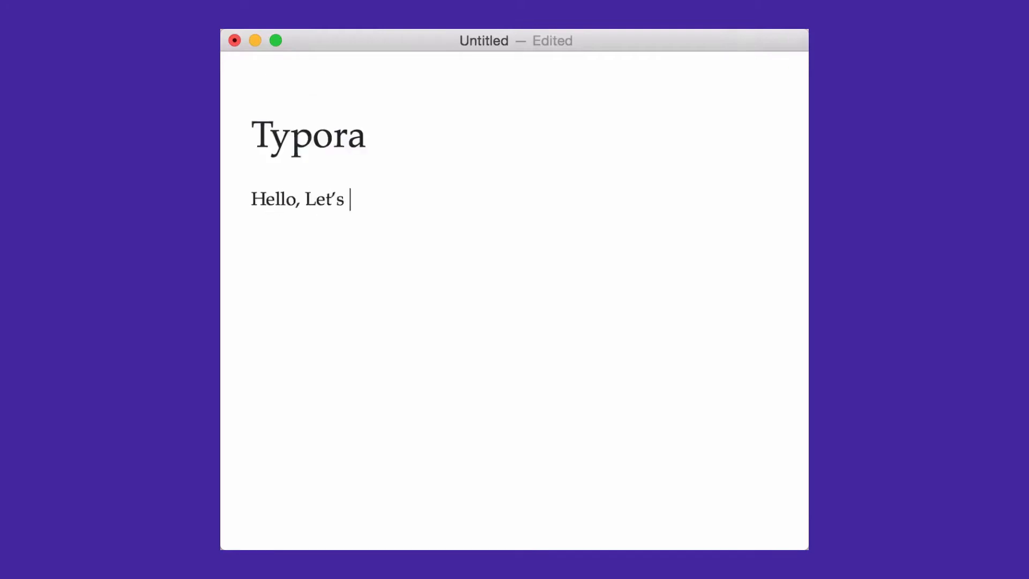
text(meet the new **markdown** editor -- typora, )
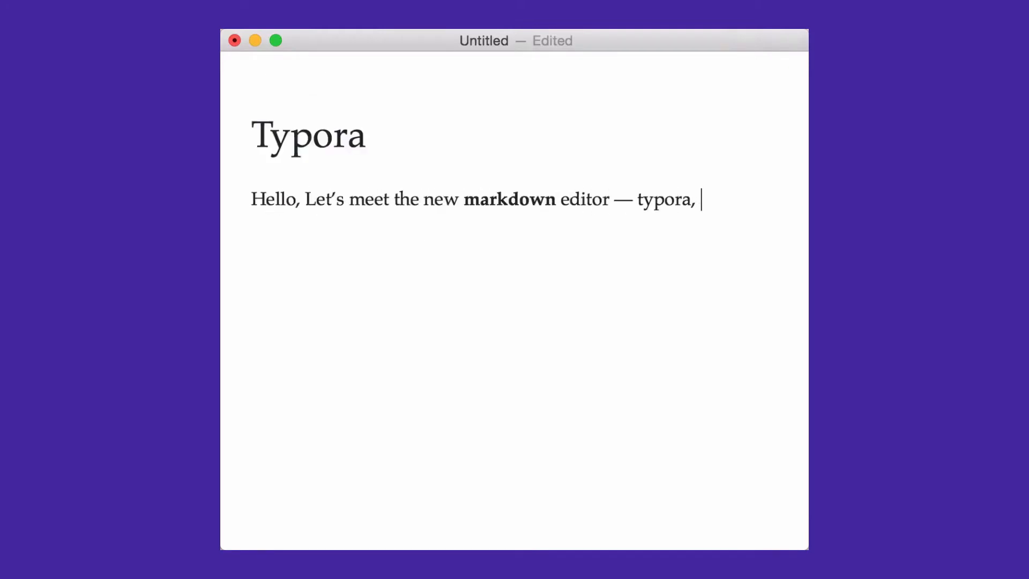
text(with features of:)
key(Return)
- Start a bulleted list with a "Github Flavored Markdown" link and extra functions code fences, tables, lists, footnotes and math blocks as inline code
text(* [G)
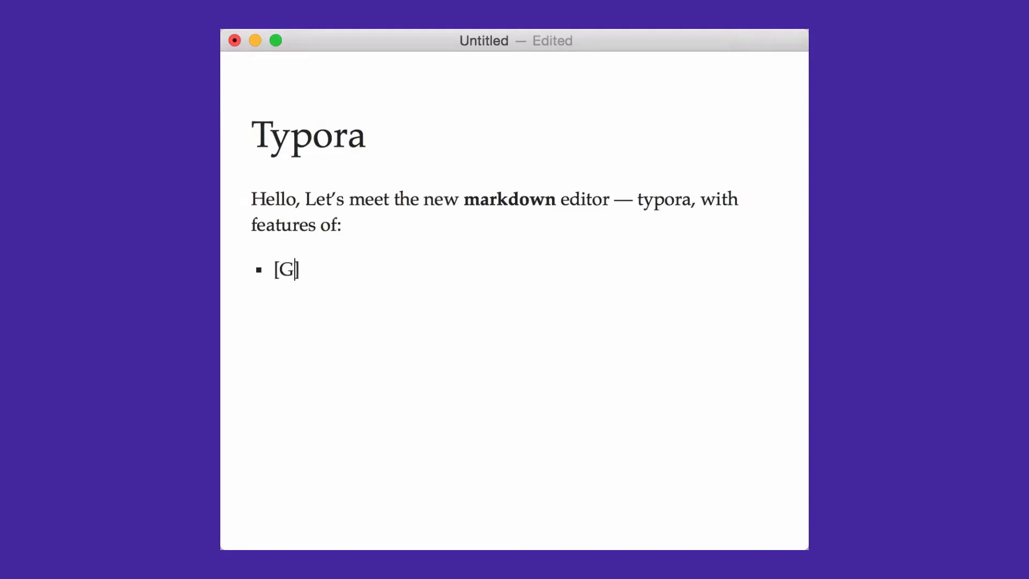
text(ithub Flavored Markdown]()
text(github.github.com/github-flavored-markdown)
text() and extra functions, including `code fences)
text(`, `tables`, `lists`, `footnot)
text(es`, `math blocks`, etc.)
key(Return)
- Add the bullets "The real live preview." with "real" in italics and "Shortcut keys." entirely in bold
text(The *real* live preview.)
key(Return)
text(Shortcut keys.)
key(shift+Home)
key(super+b)
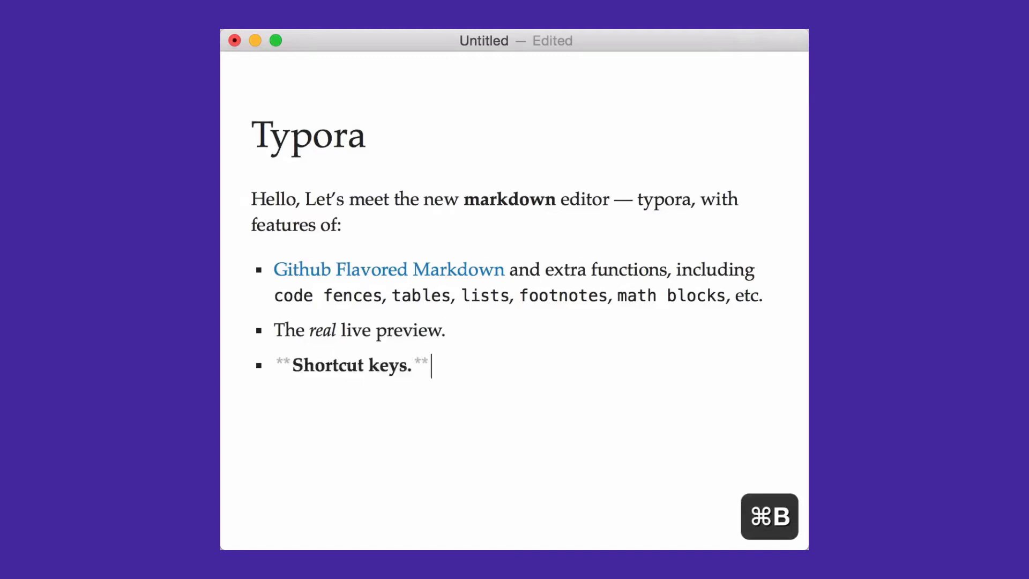
key(Return)
- Add the bullet "Native features on mac, such as auto-save, version control, spell check, etc."
text(Native features on mac, su)
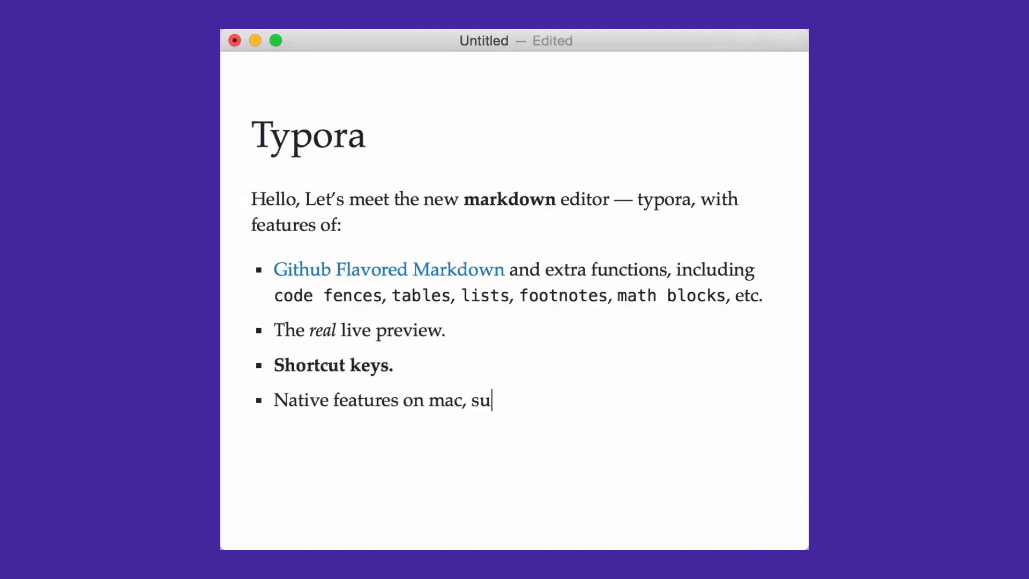
text(ch as auto-save, version control, spell check, etc.)
key(Return)
- Add the bullets "Custom themes controlled by css files.", "Export as PDF or HTML." and "and much more." to finish the feature list
text(Custom themes control)
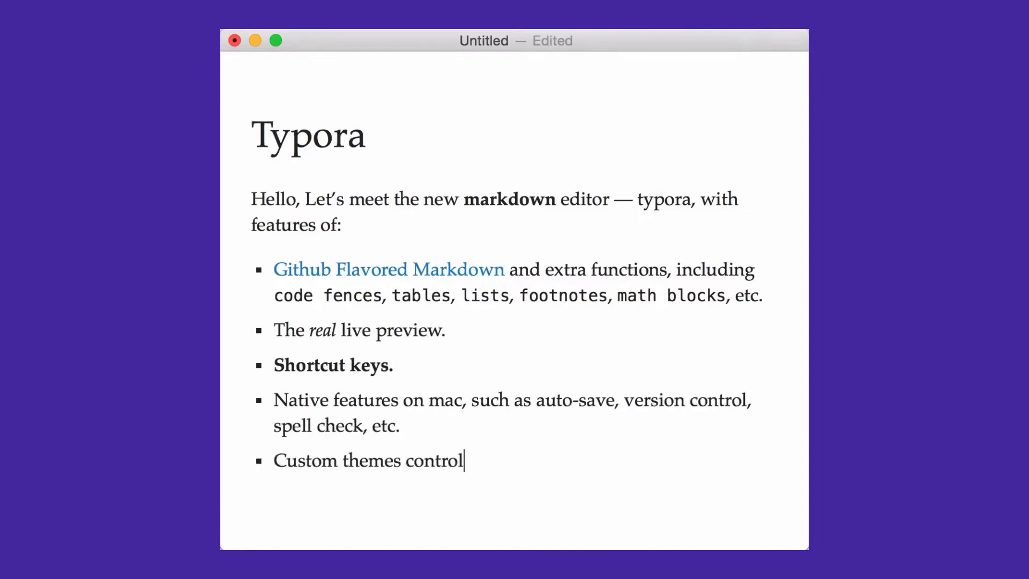
text(led by css files.)
key(Return)
text(Export as PDF or HTML.)
key(Return)
text(and much more.)
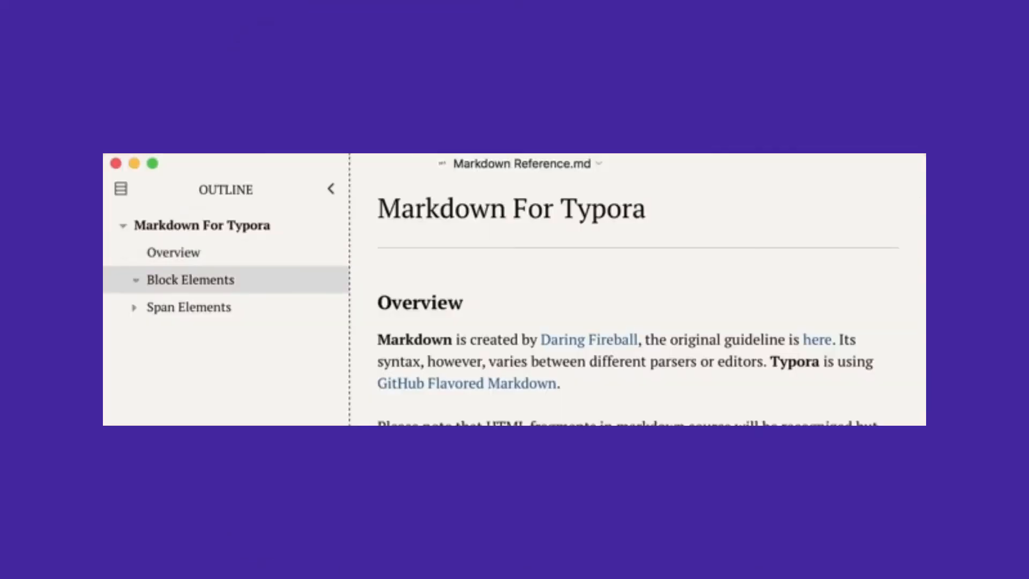
- Expand Block Elements in the outline of Markdown Reference.md, view its Lists section, and return to the Markdown For Typora heading
click(136, 280)
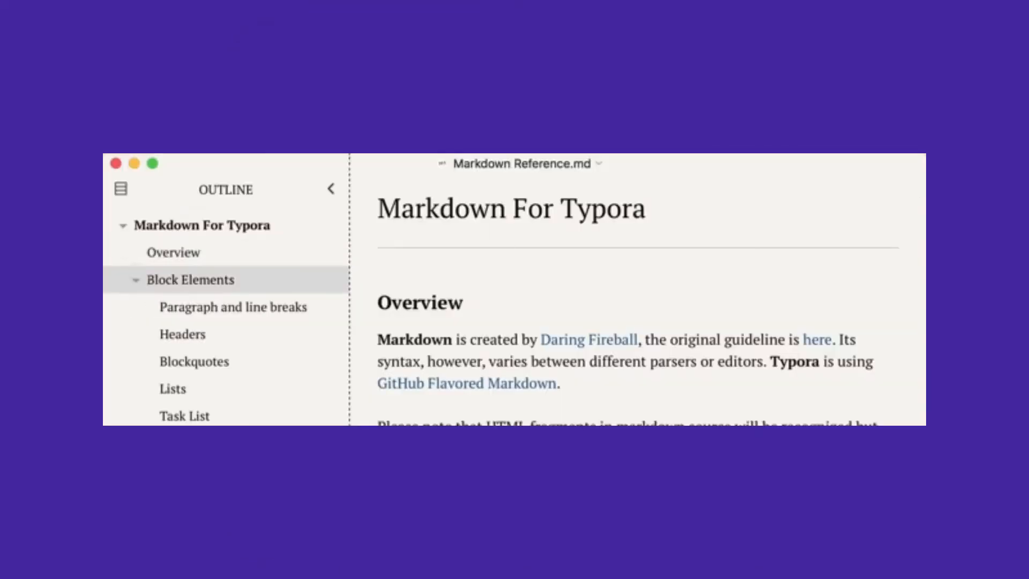
click(172, 389)
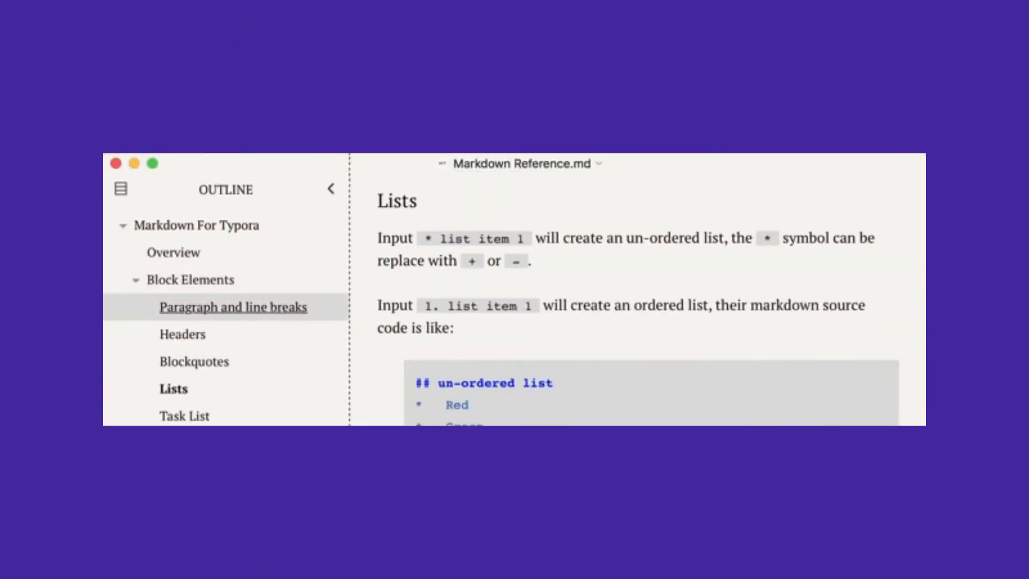
click(196, 225)
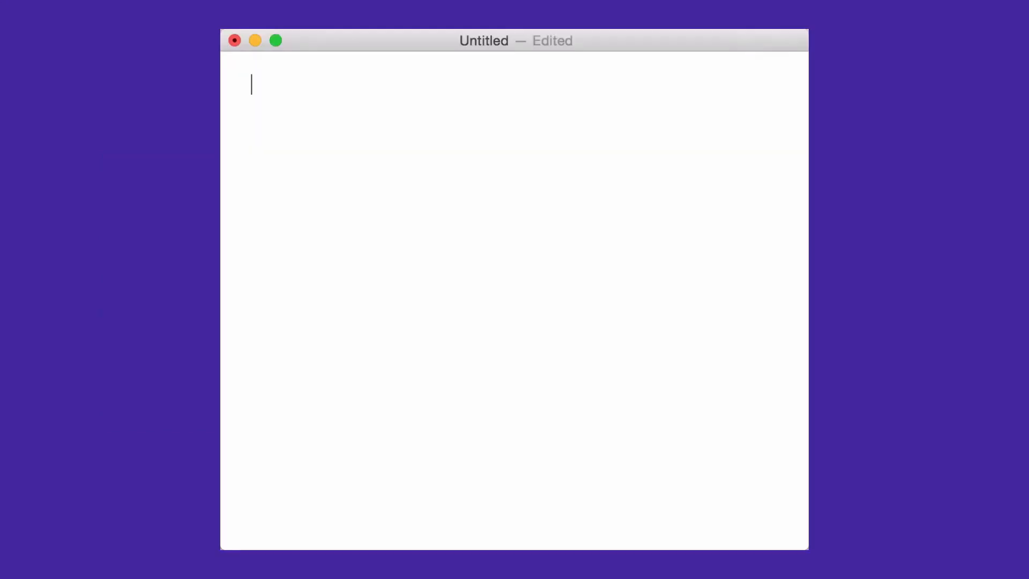
- In the empty untitled document, add the heading "Typora" and "Hello, Let's meet the new markdown editor — typora, with features of:" with "markdown" bold
text(# Typora)
key(Return)
text(Hello, Let's meet the new **markdown** edit)
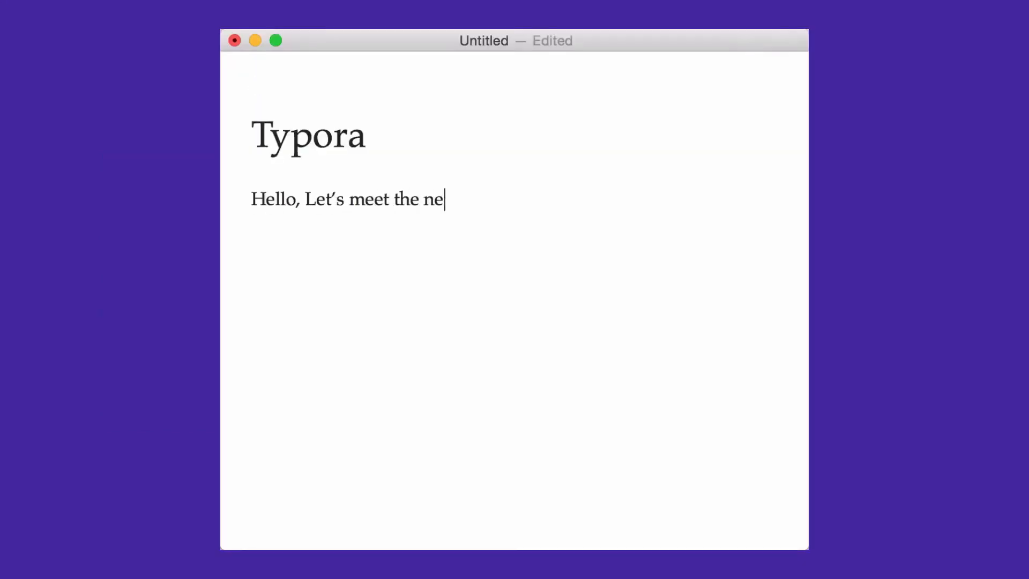
text(or — typora, with features of:)
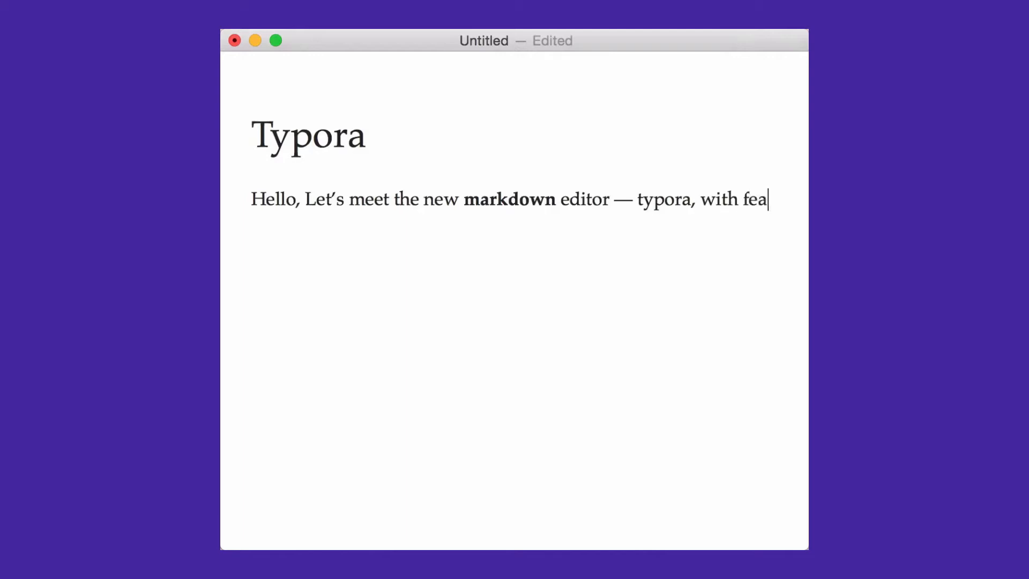
key(Return)
- Add a first bullet linking "Github Flavored Markdown" and listing code fences, tables, lists, footnotes and math blocks as inline code extra functions
text(- [Github Flavored Markdown]()
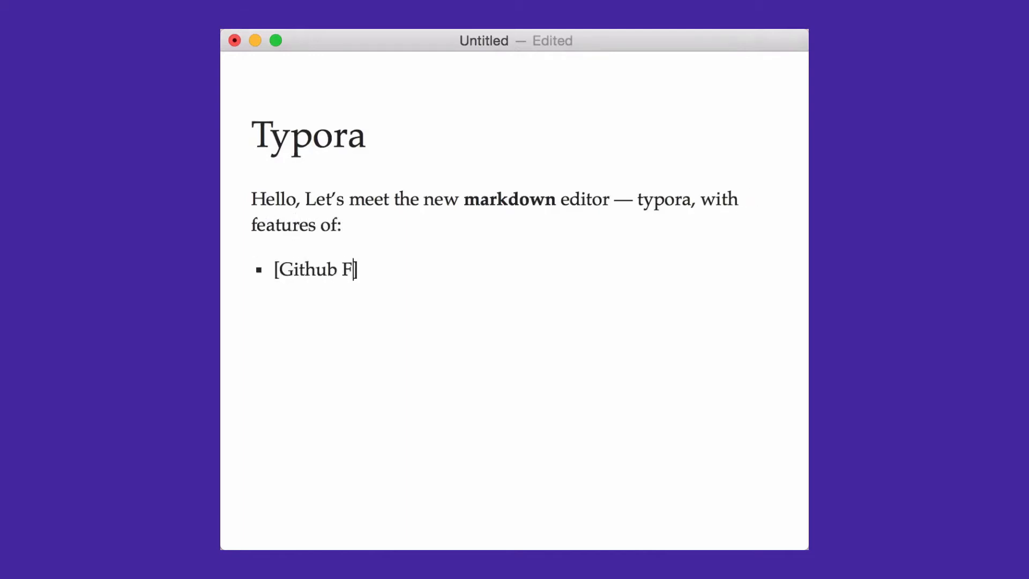
text(github.github.com/github-flavored-markdown)
text() and extra functions, including `)
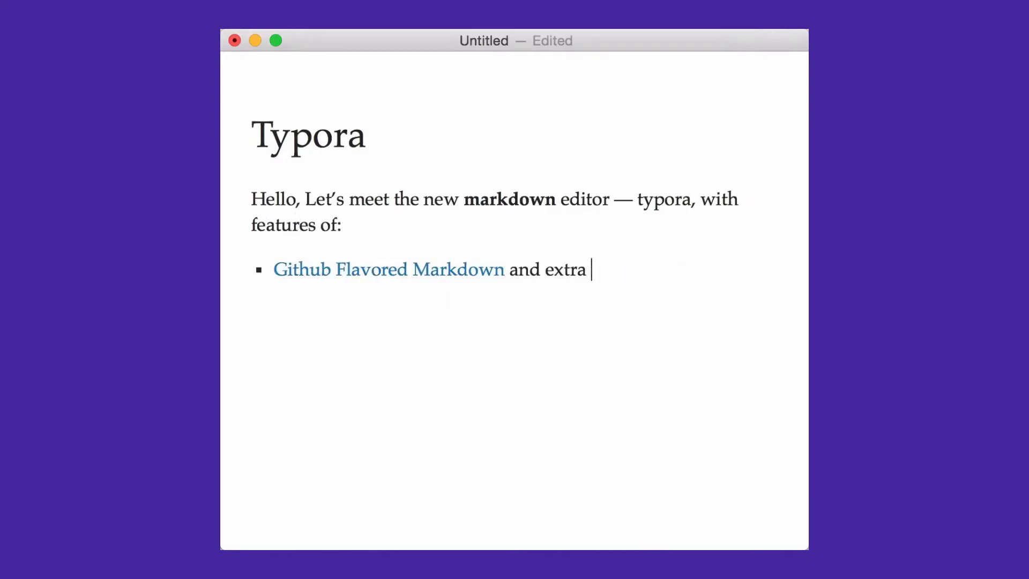
text(code fences`, `tables`, `lists`)
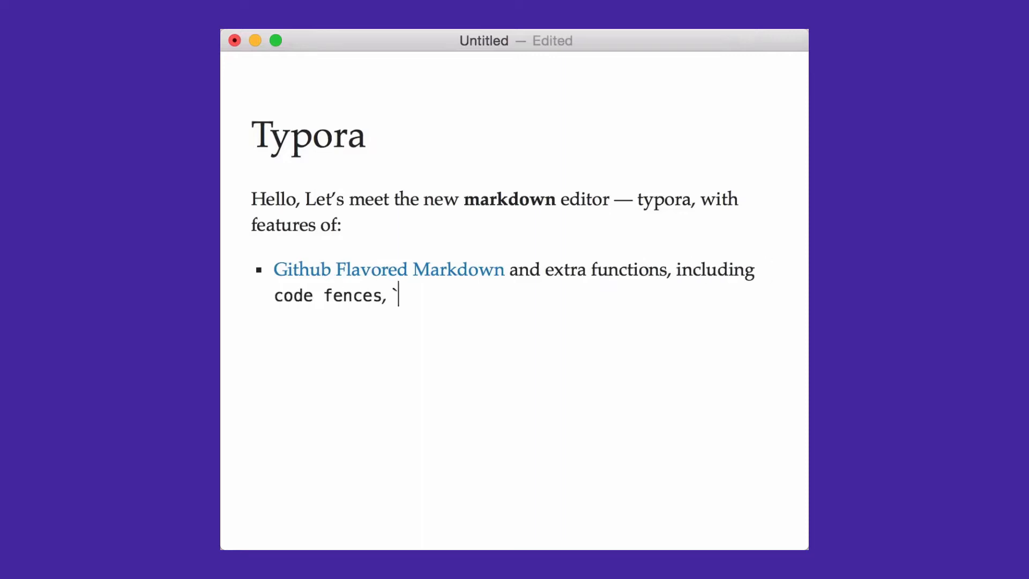
text(, `footnotes`, `math blocks`)
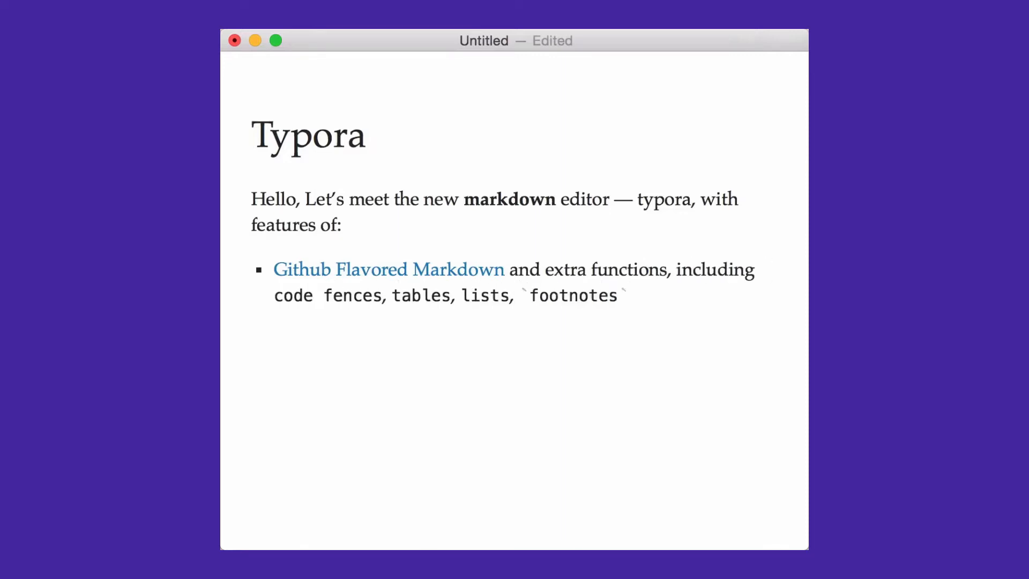
text(, etc.)
key(Return)
- Add the bullet "The real live preview." with "real" italicized, and the bullet "Shortcut keys." in bold
text(The )
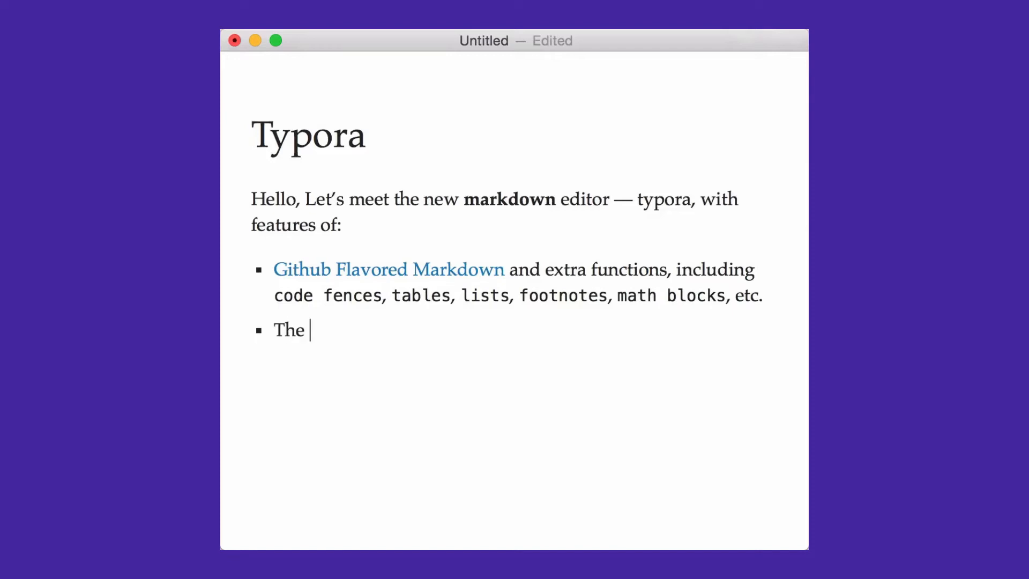
text(*real* live preview.)
key(Return)
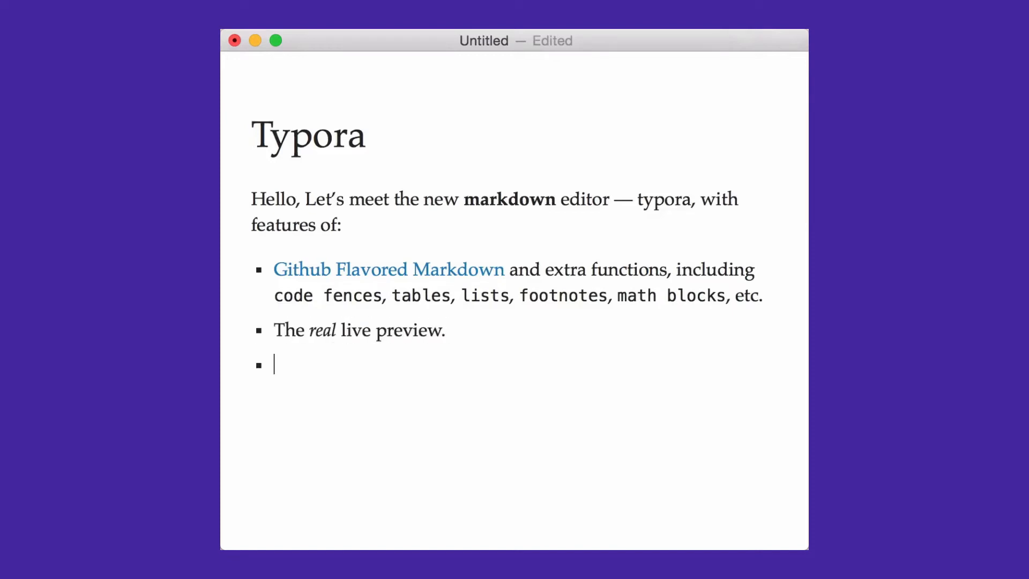
text(Shortcut keys.)
key(super+shift+Left)
key(super+b)
key(Right)
key(Return)
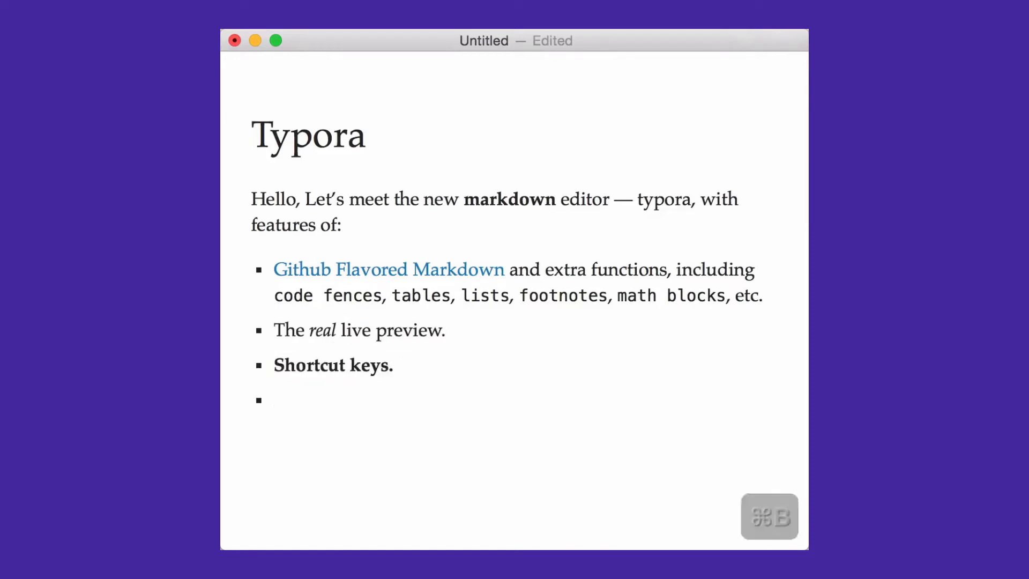
- Begin the fourth bullet with the text "Native features on ma"
text(Native featue)
key(BackSpace)
text(res on ma)
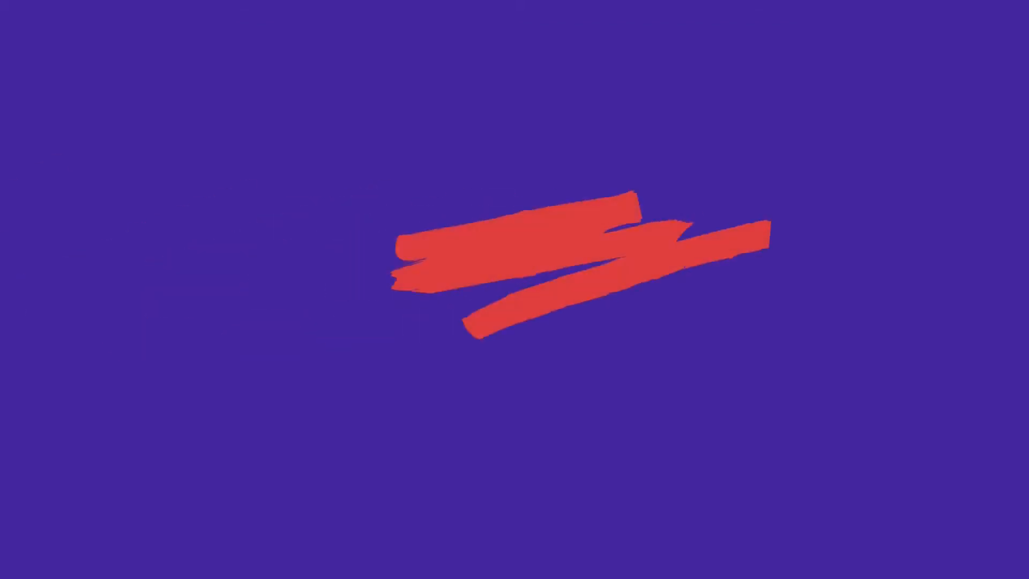
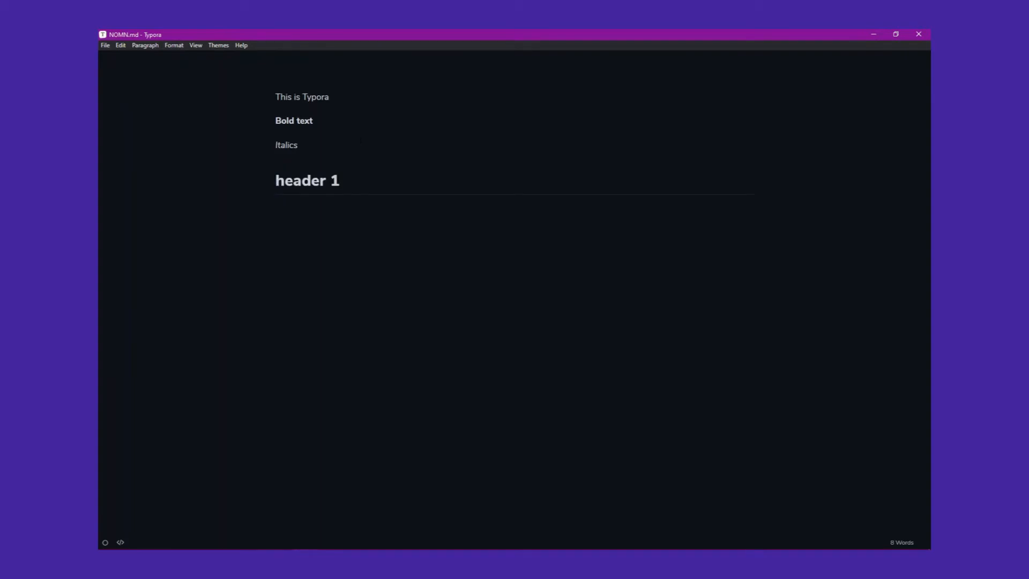
- In NOMN.md, add a level-two heading "header 2" and a level-three heading "header 3" below header 1
text(## header 2)
key(Return)
text(### header 3)
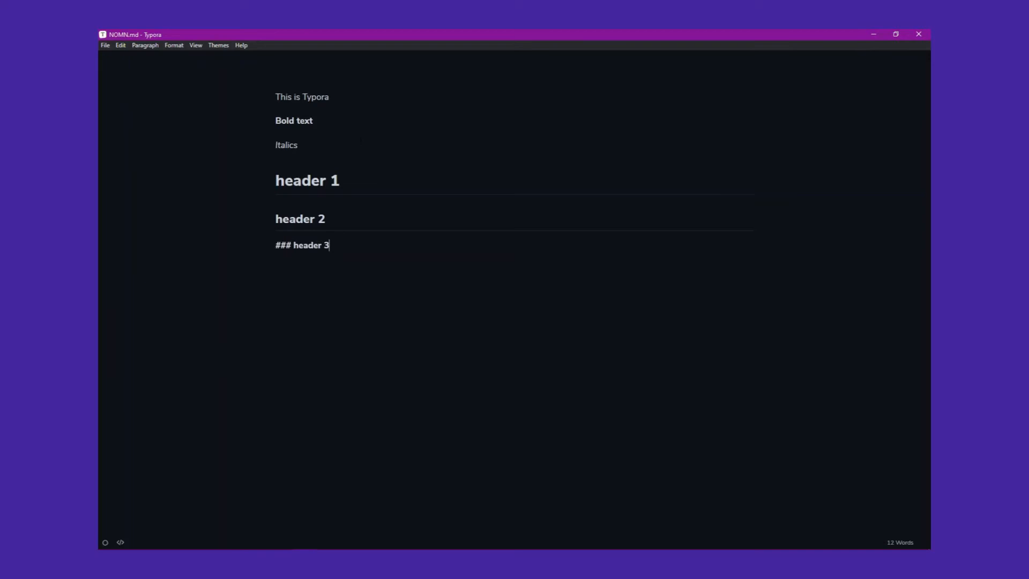
key(Return)
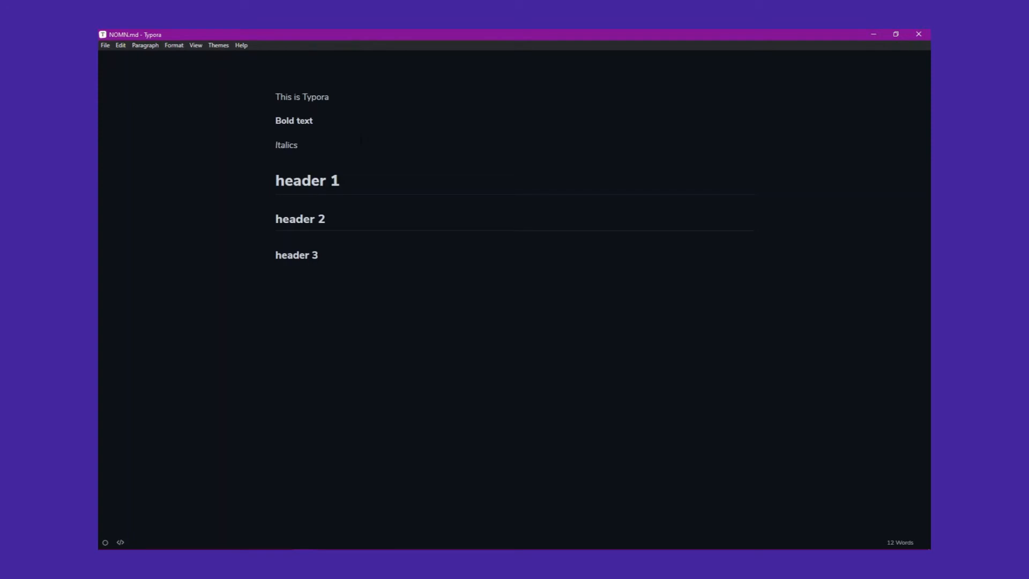
- Insert an inline Markdown link below header 3 with the text "this is the link text"
text([]()
key(Left)
key(Left)
key(Left)
text(this is the link text)
text(https)
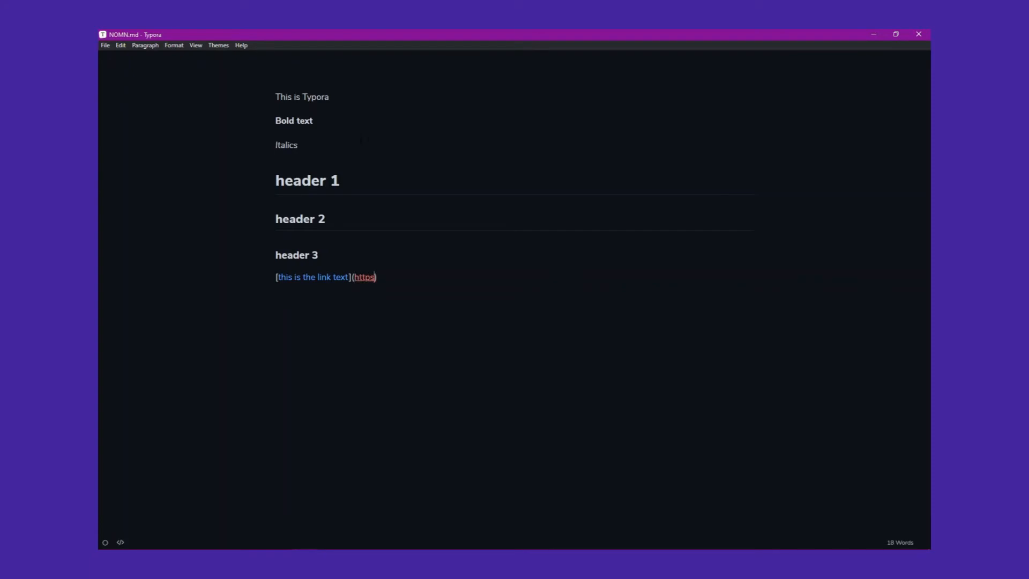
text(://www.jtid.co.uk/podcasats)
key(BackSpace)
key(BackSpace)
key(BackSpace)
text(ts)
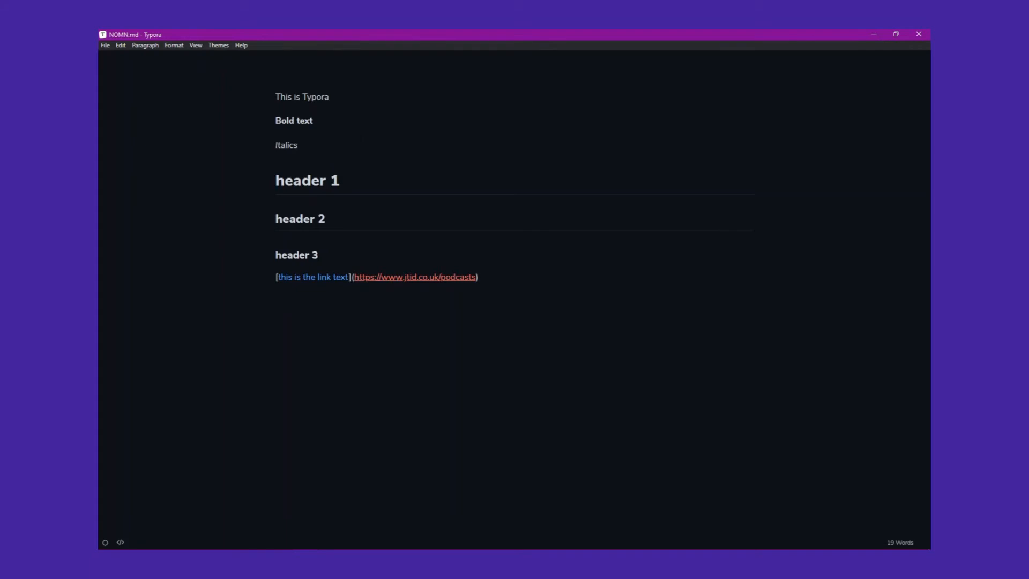
key(Return)
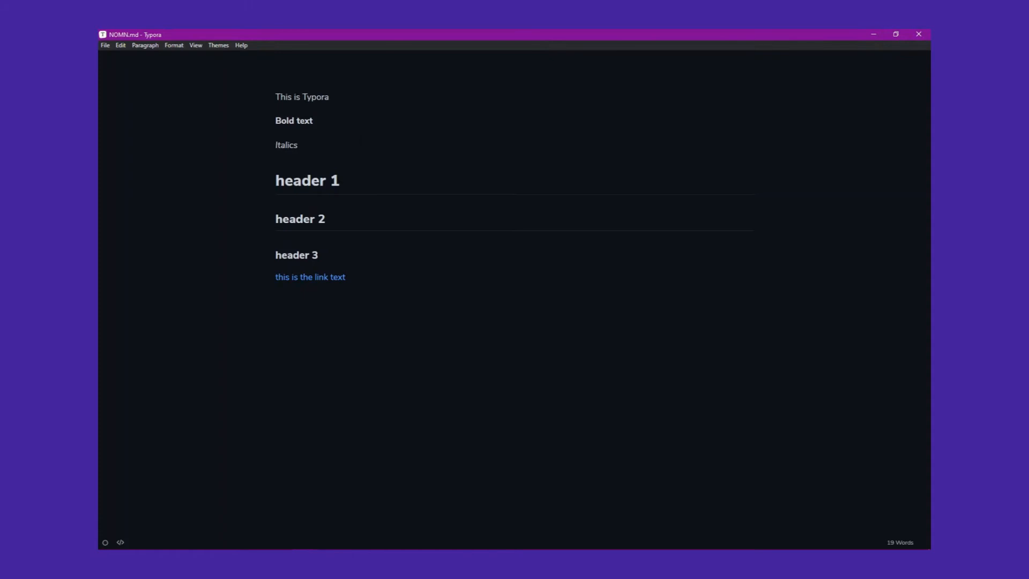
click(321, 276)
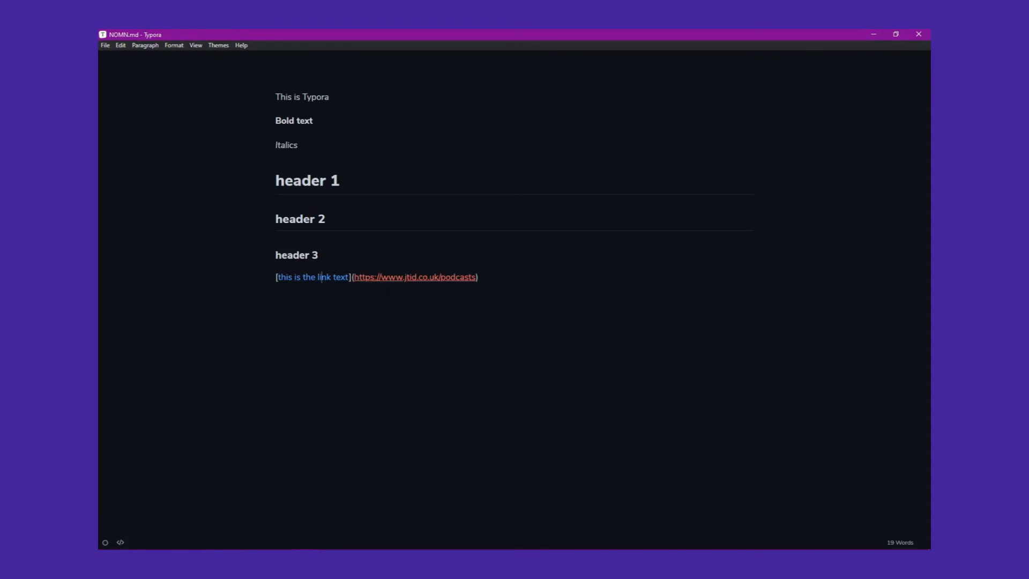
- Return the NOMN.md link to its rendered form, and review the marketing outreach document from the bio down to the show notes
click(276, 301)
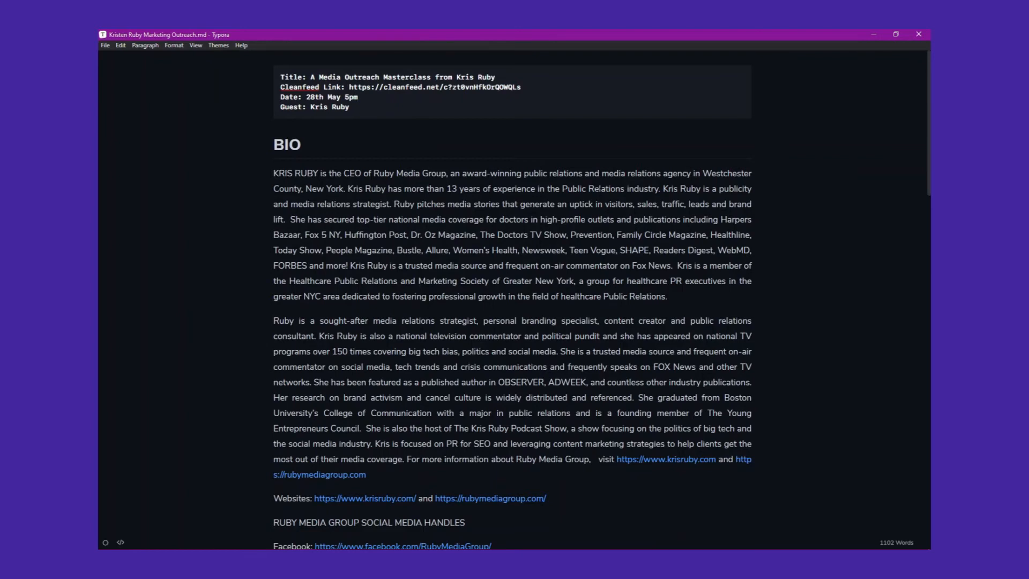
scroll(513, 300, down, 5)
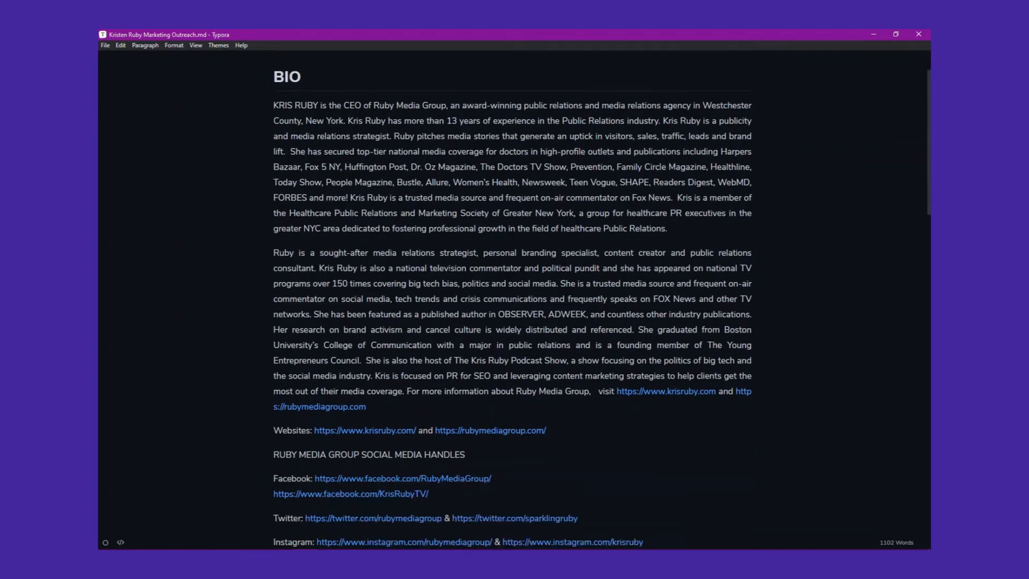
scroll(512, 300, down, 2)
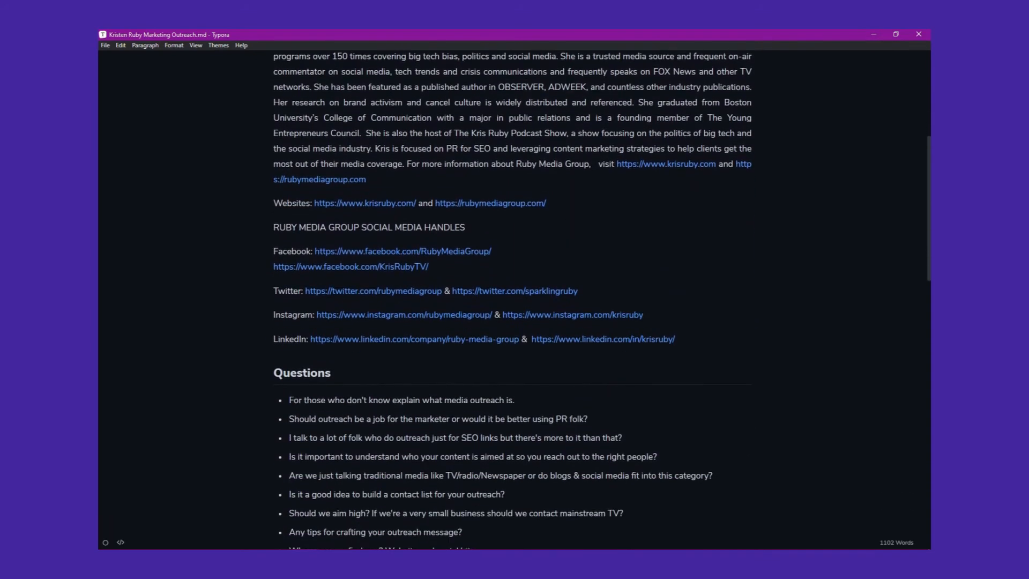
scroll(512, 300, down, 4)
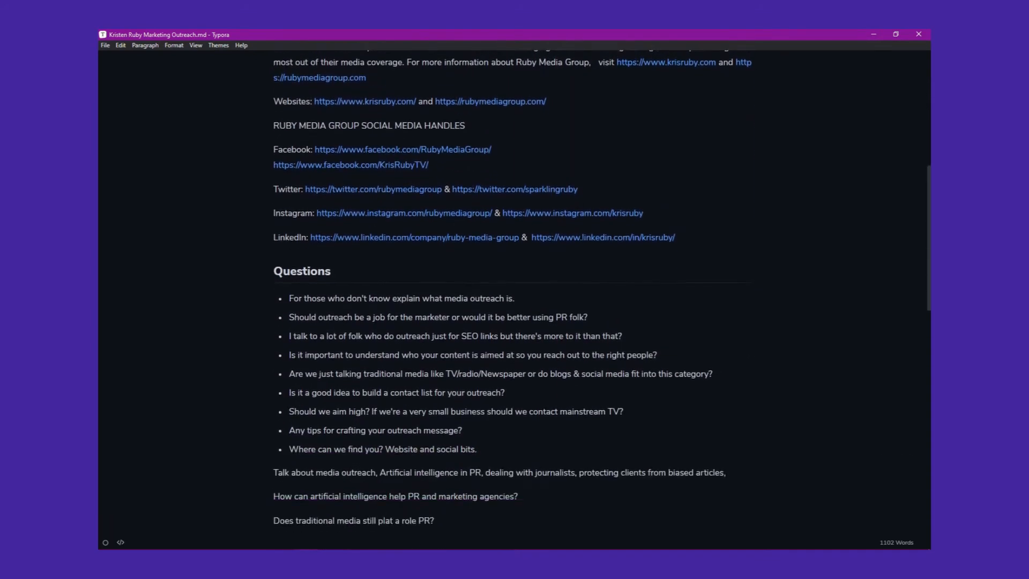
scroll(468, 294, down, 6)
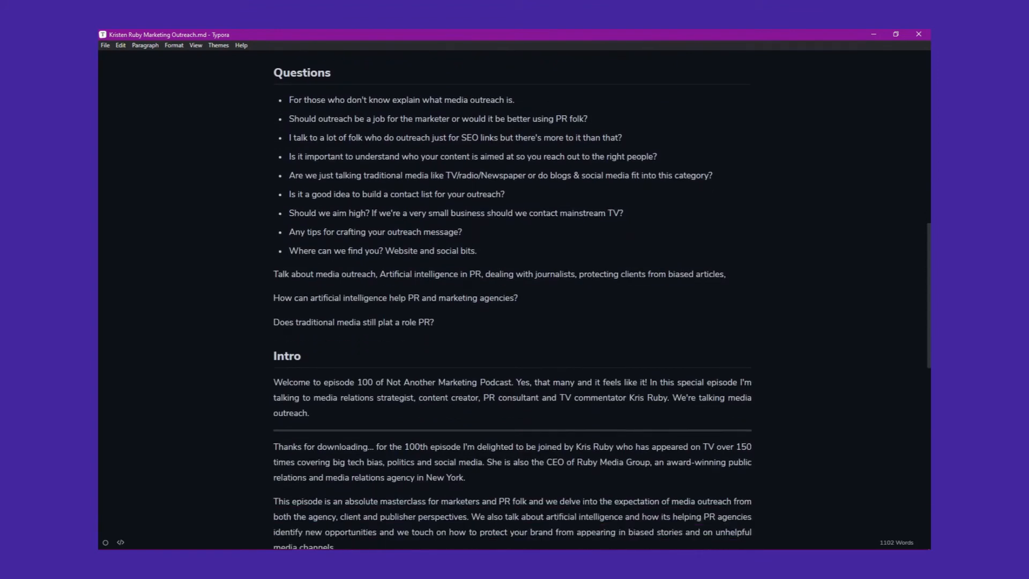
scroll(513, 300, down, 4)
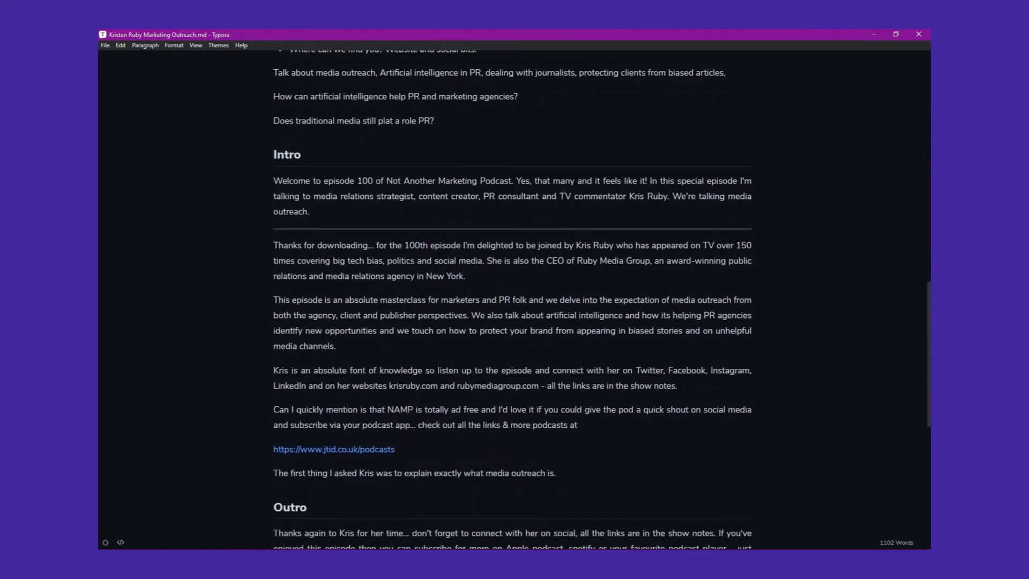
scroll(512, 300, down, 4)
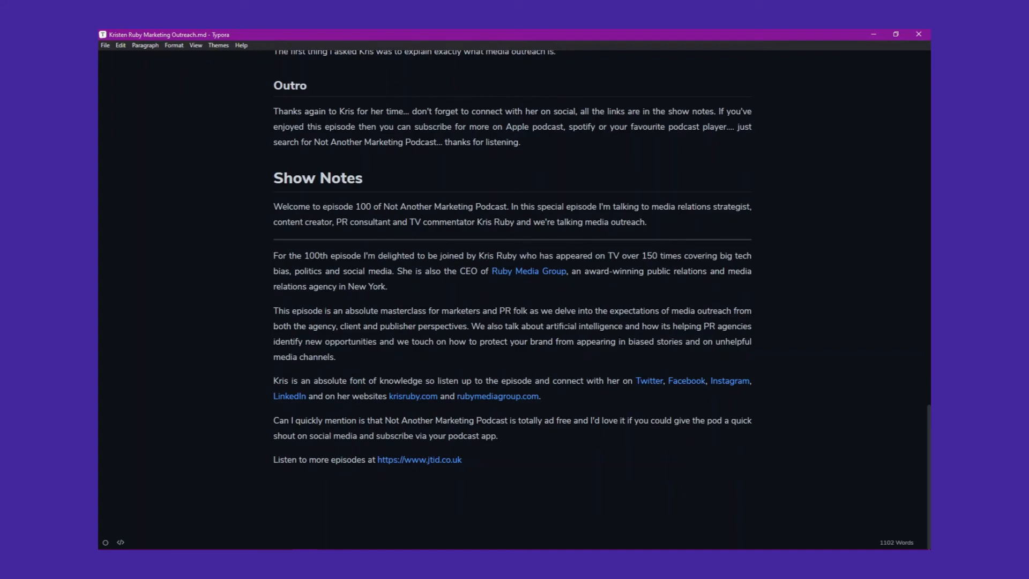
- Inspect the Markdown source of the Ruby Media Group, rubymediagroup.com and Twitter links in the show notes, and return them to rendered form
click(522, 272)
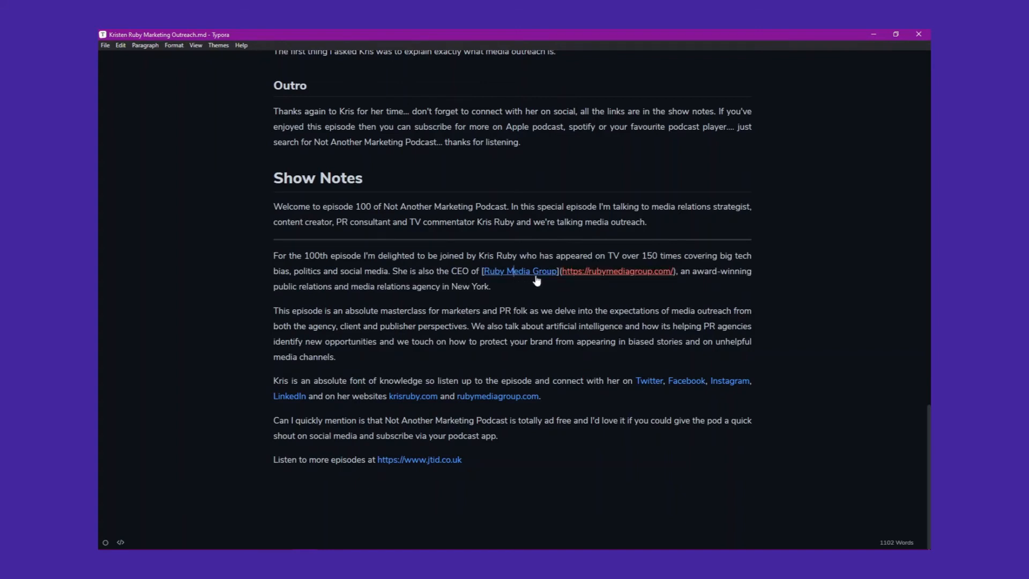
click(504, 287)
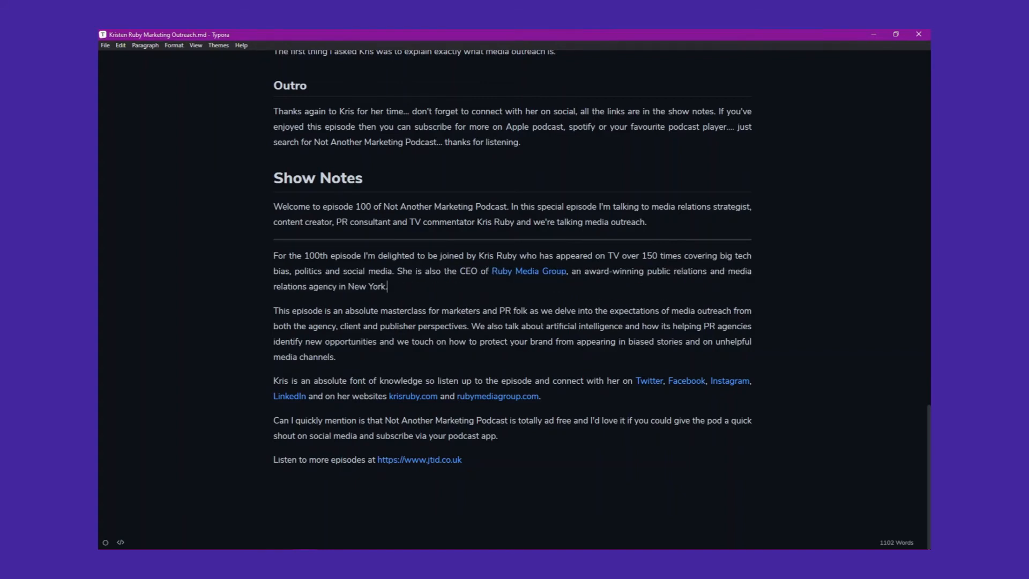
click(502, 397)
click(641, 381)
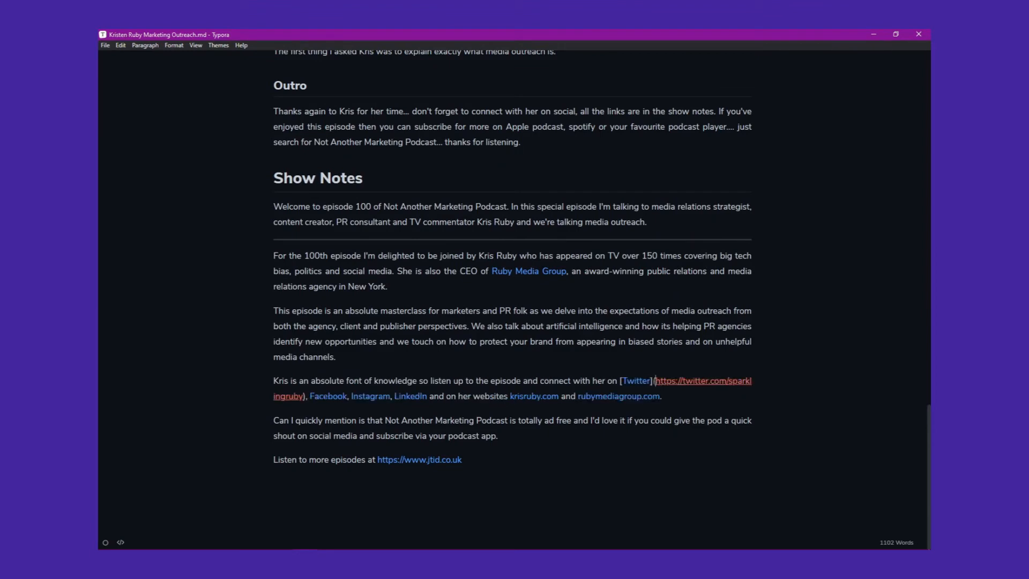
click(361, 397)
key(Up)
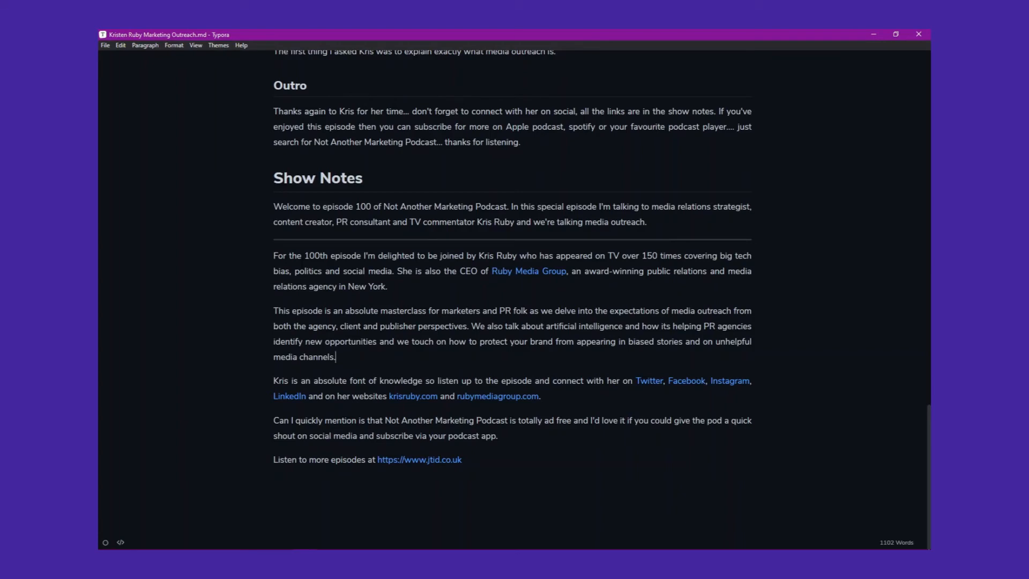
- Make "100th episode" and "over 150 times" bold in the paragraph below the show notes' horizontal rule
drag(304, 255, 360, 256)
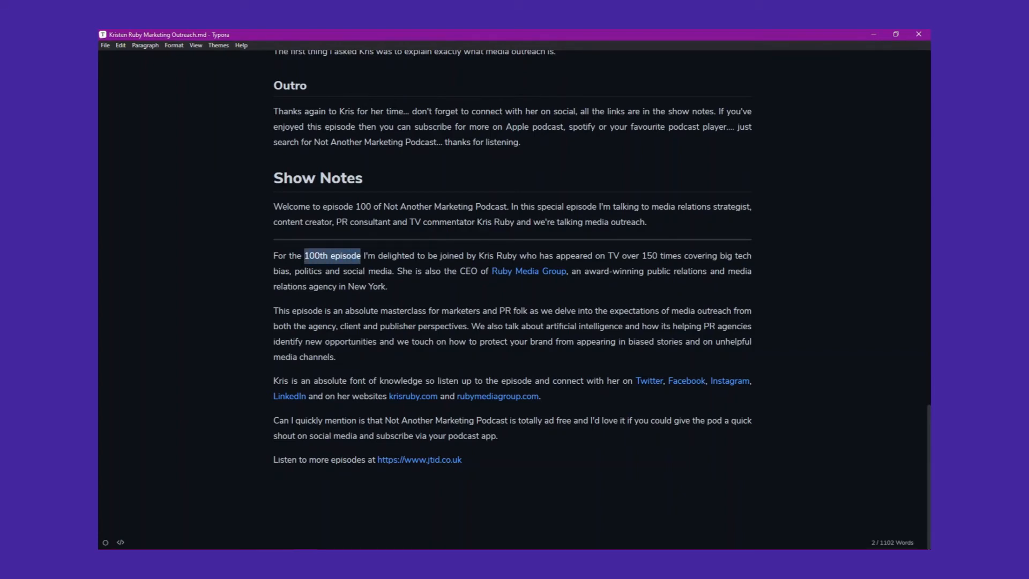
key(ctrl+b)
click(423, 326)
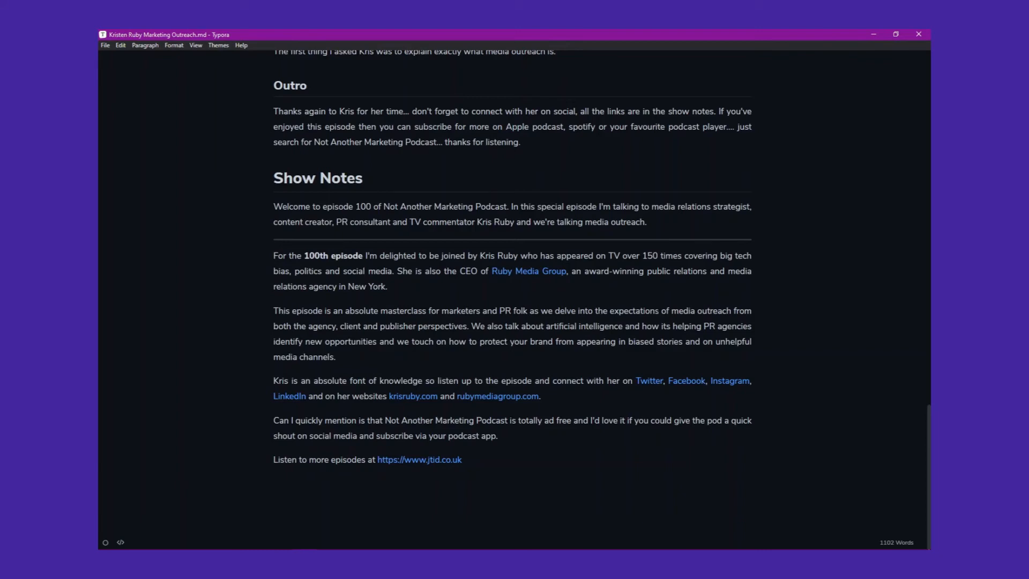
drag(623, 256, 682, 256)
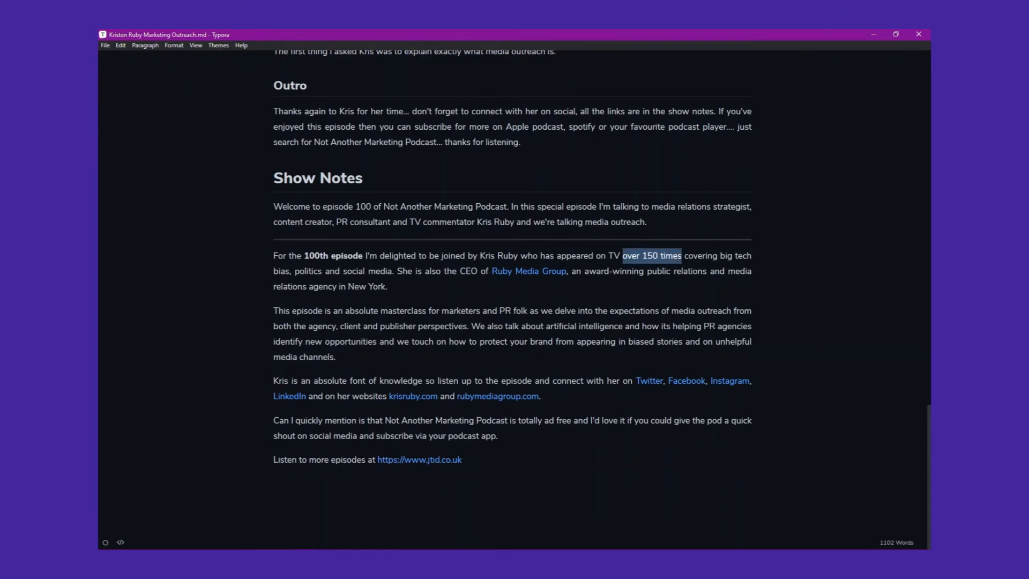
key(ctrl+b)
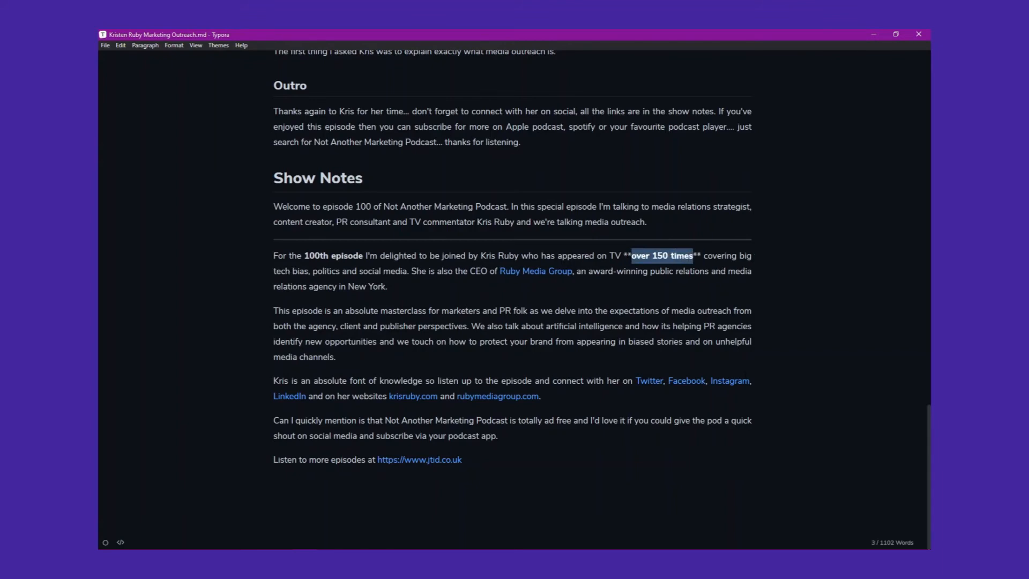
click(591, 342)
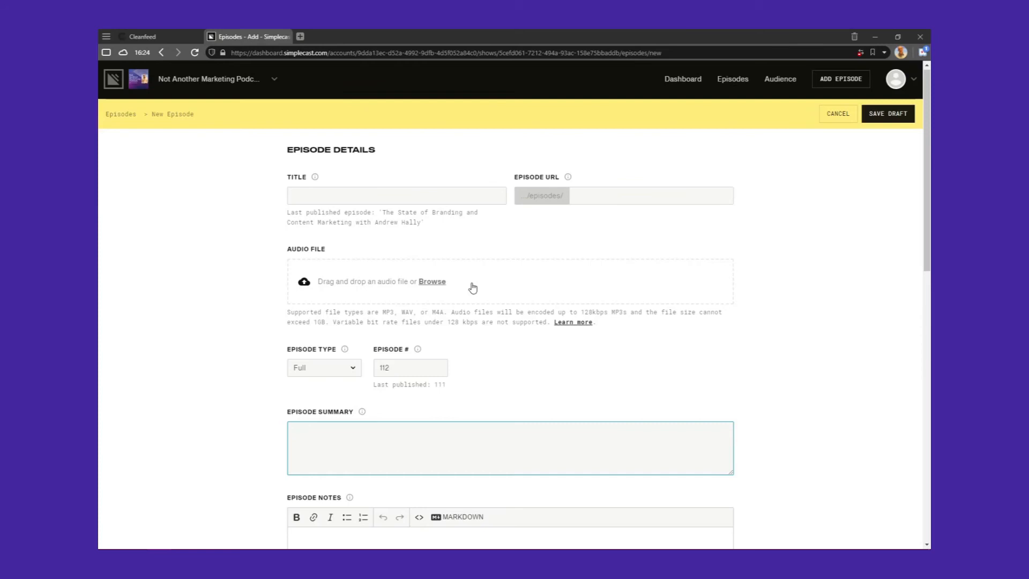
- From the Simplecast new-episode form, switch to Typora and copy the welcome paragraph under Show Notes
scroll(472, 286, down, 4)
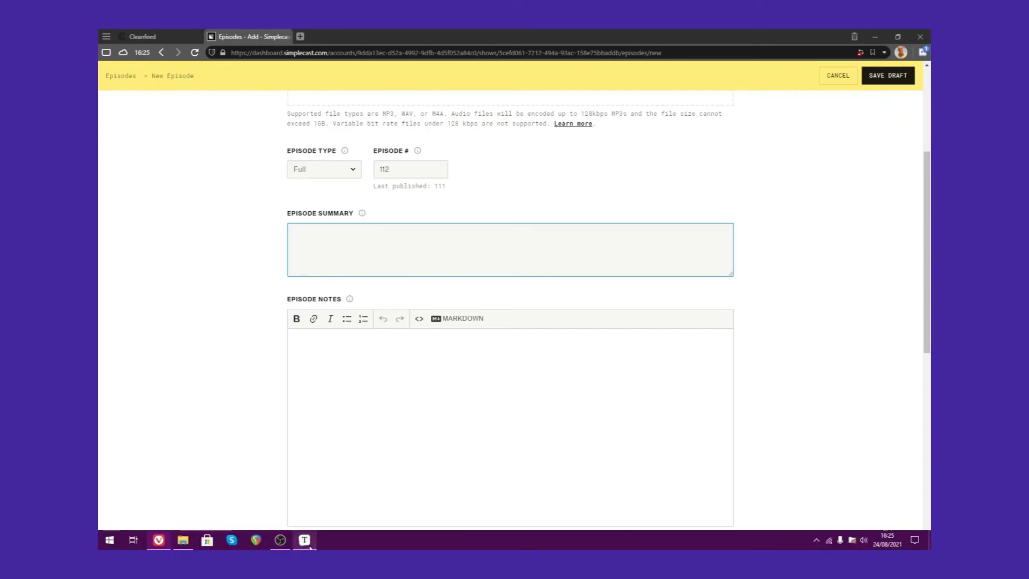
click(304, 539)
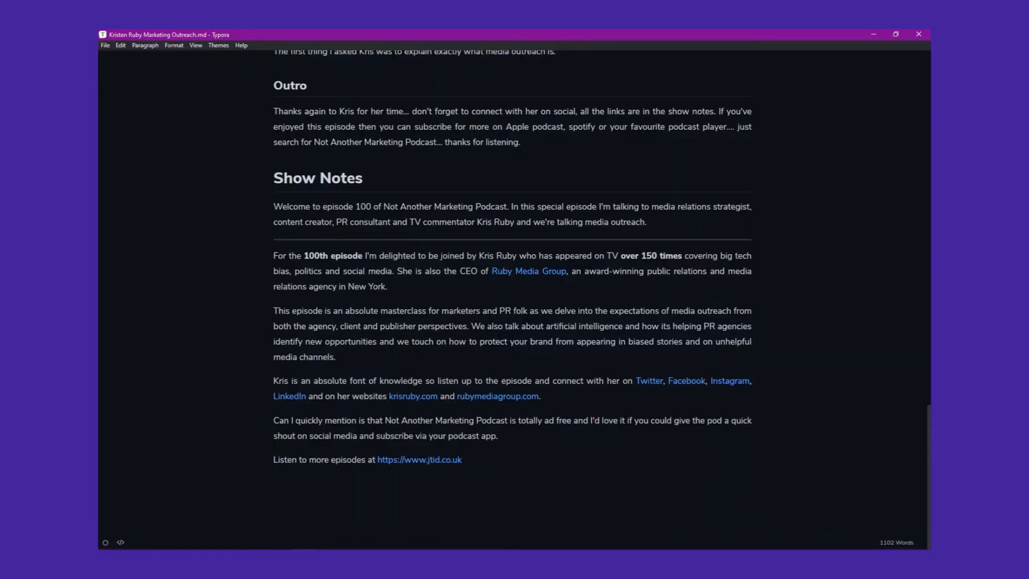
drag(274, 207, 647, 222)
right_click(604, 220)
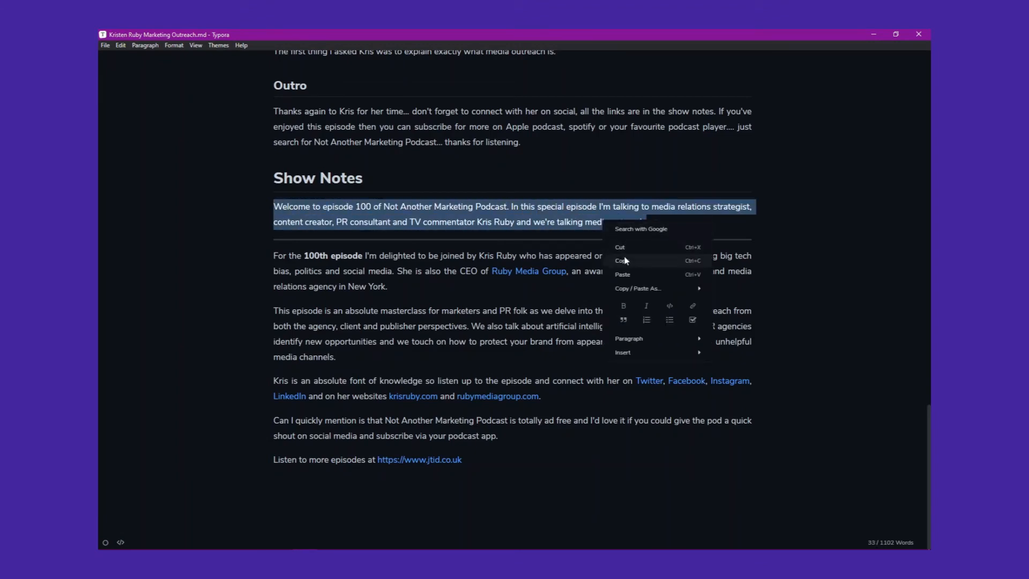
click(626, 260)
- Switch to Simplecast in the browser, paste the paragraph as the Episode Summary, and set the Episode Notes editor to Markdown mode
click(159, 547)
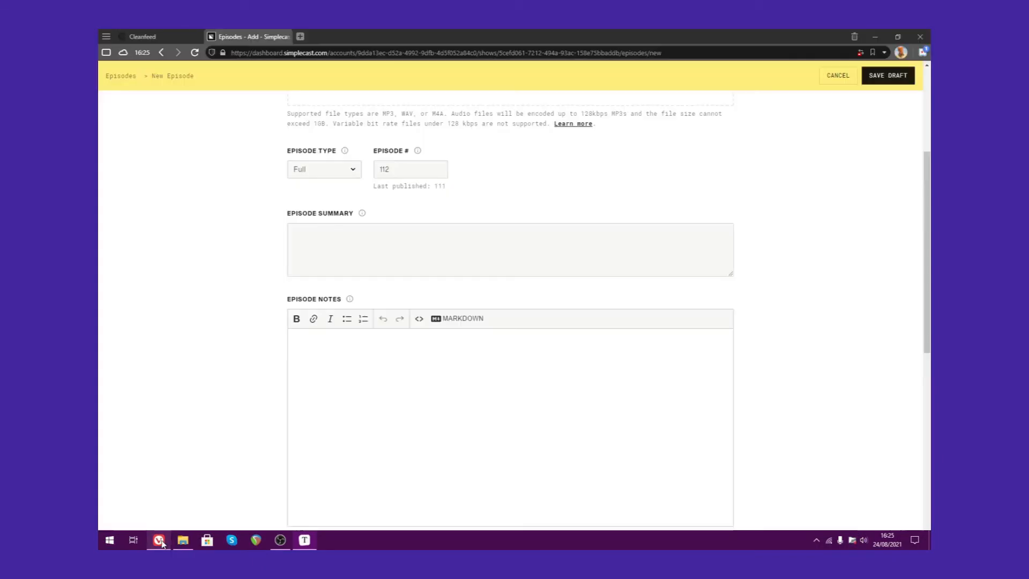
right_click(369, 247)
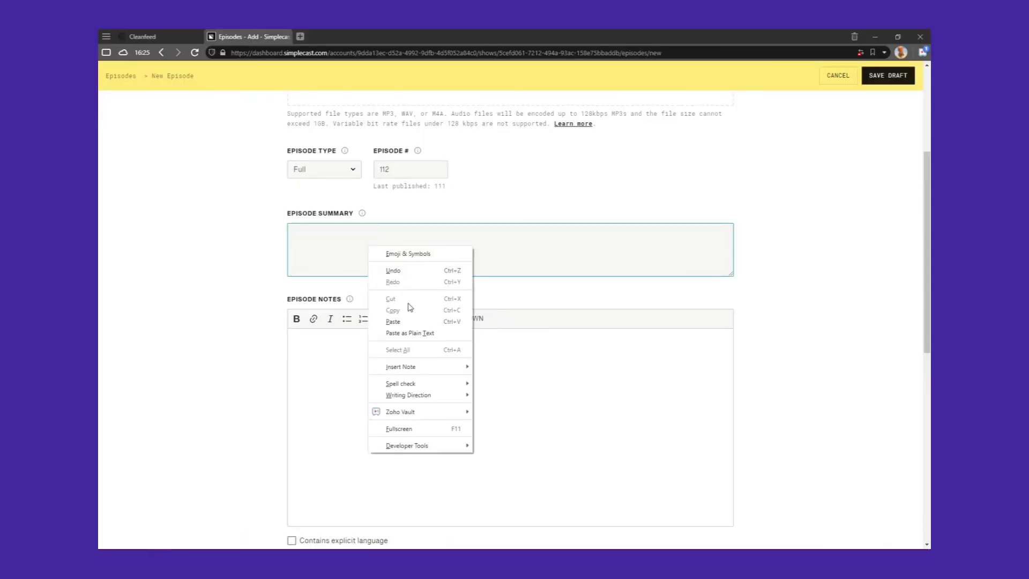
click(403, 322)
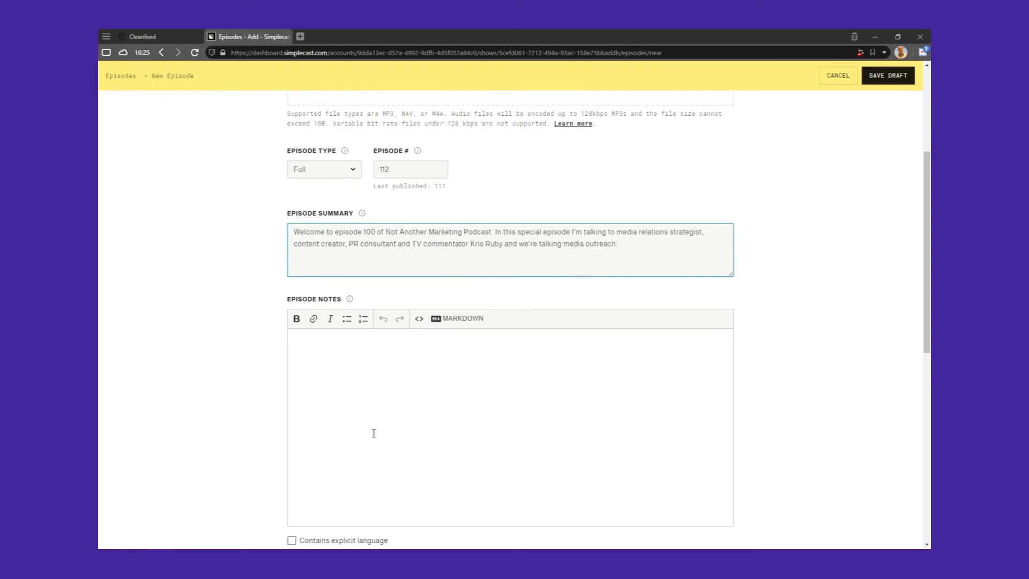
scroll(408, 375, down, 1)
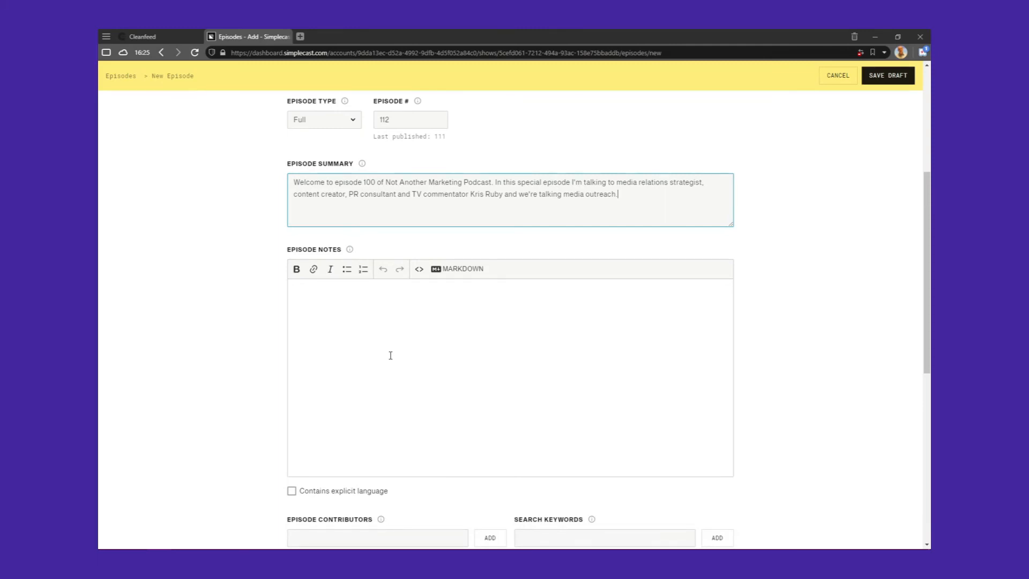
click(455, 270)
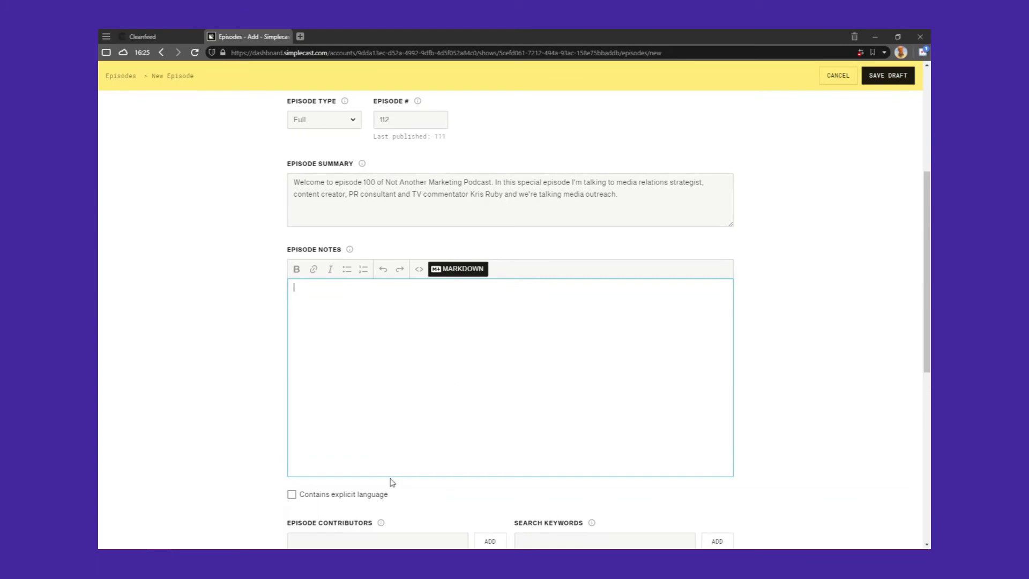
- Switch to Typora and copy the show notes below the horizontal rule, through the "Listen to more episodes" line, as Markdown
mouse_move(230, 545)
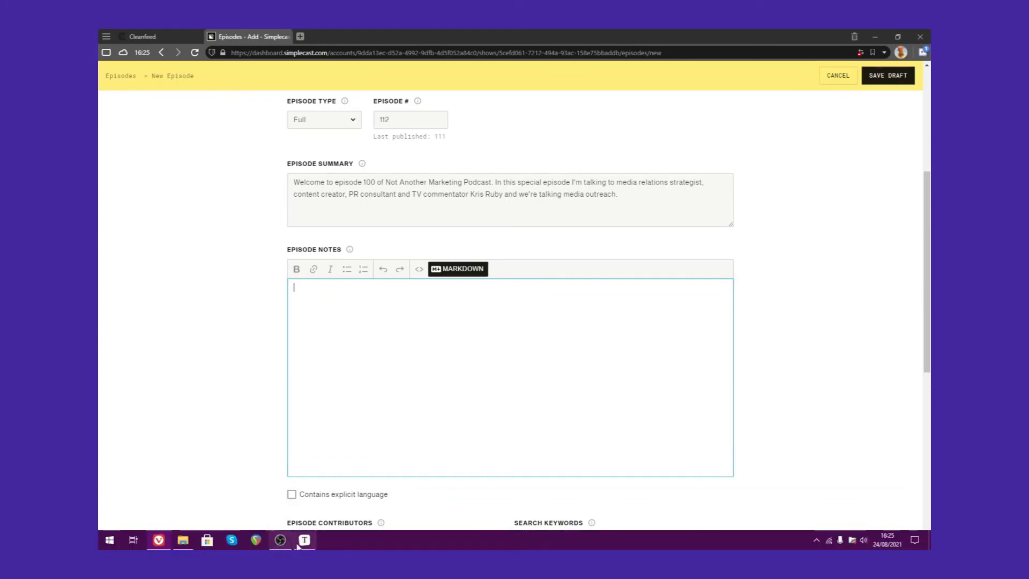
click(299, 543)
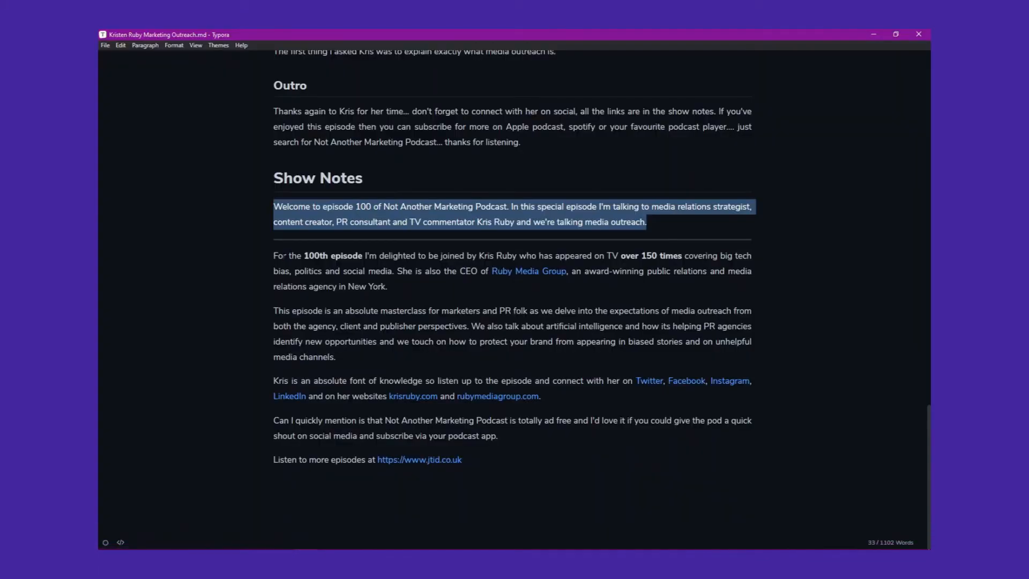
drag(274, 256, 462, 459)
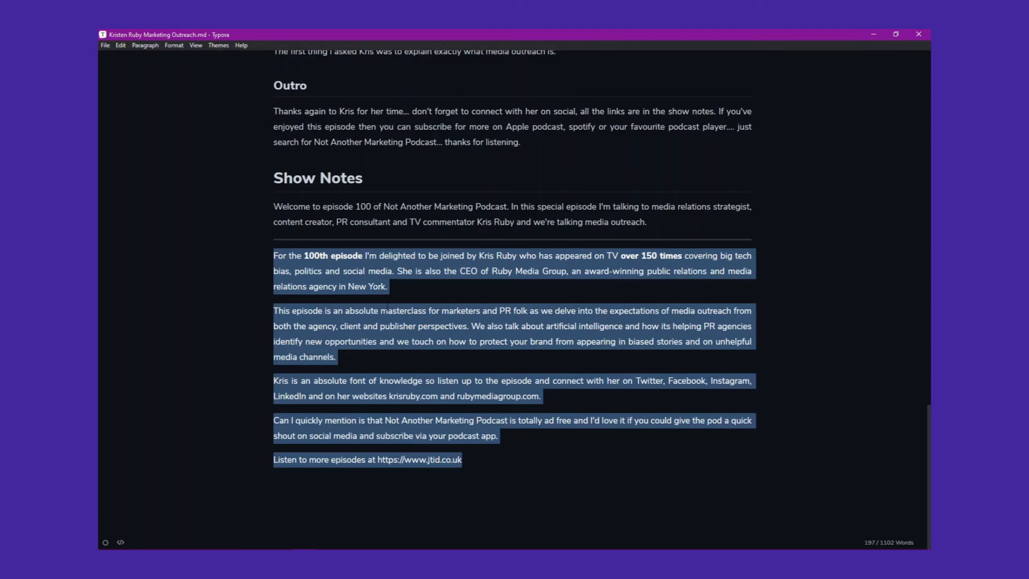
right_click(357, 274)
mouse_move(433, 338)
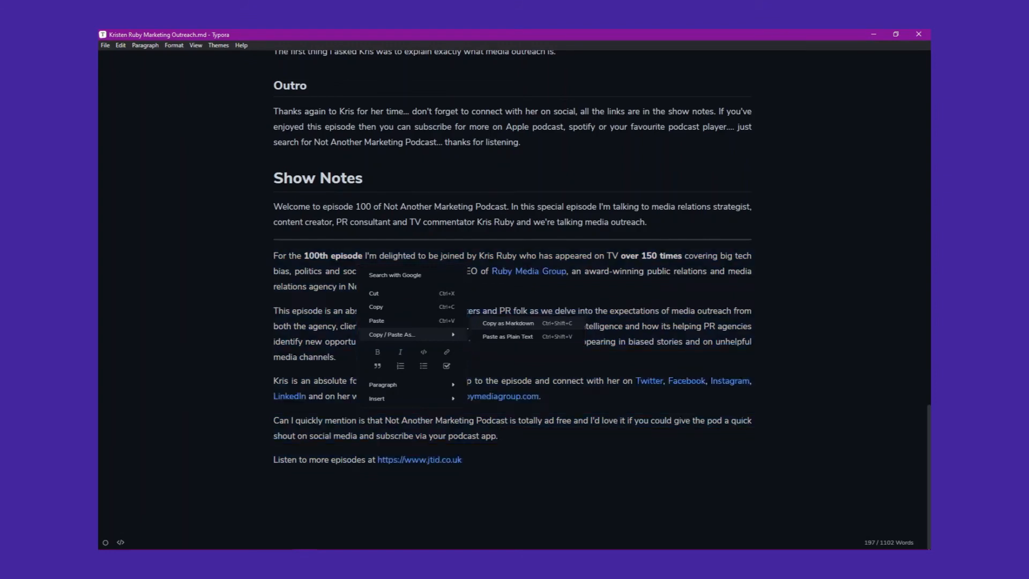
click(511, 324)
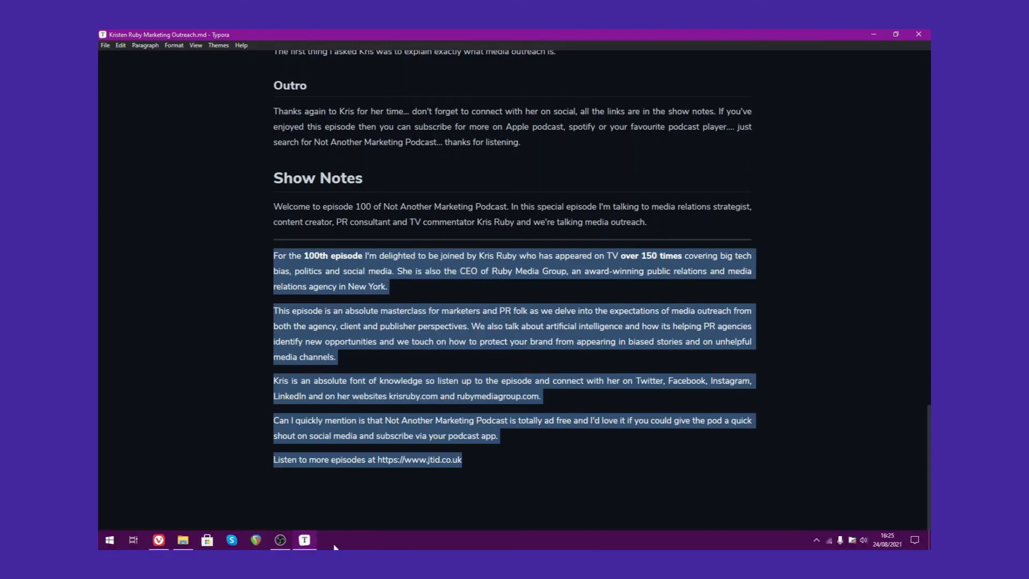
- Switch to Simplecast in the browser and paste the copied Markdown into the Episode Notes
click(160, 541)
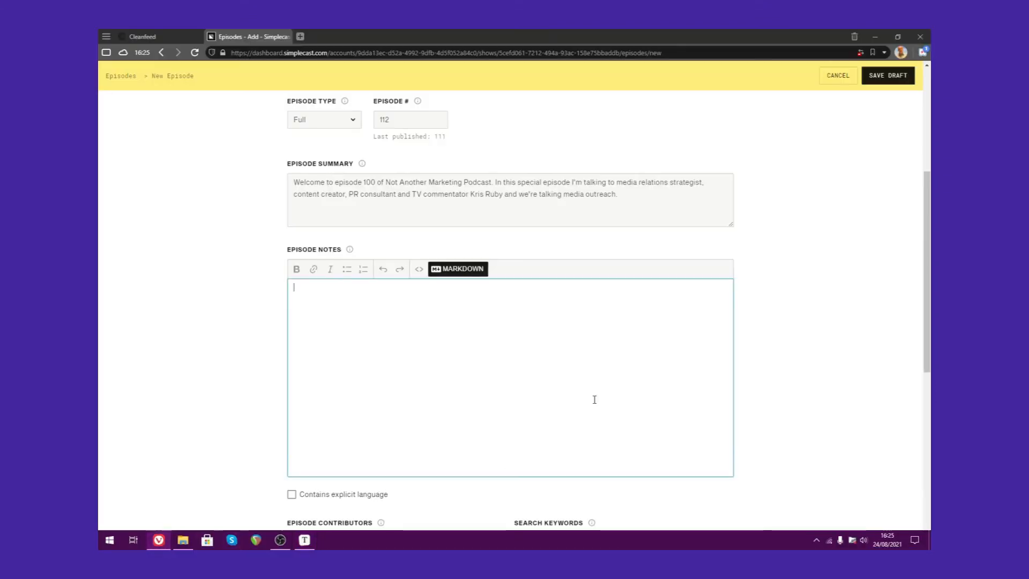
right_click(387, 304)
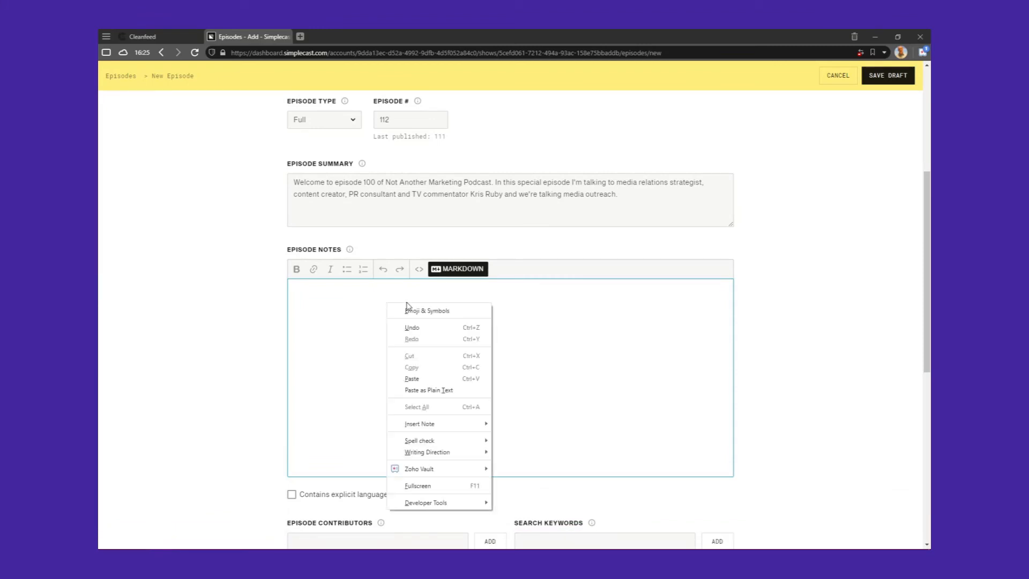
click(446, 379)
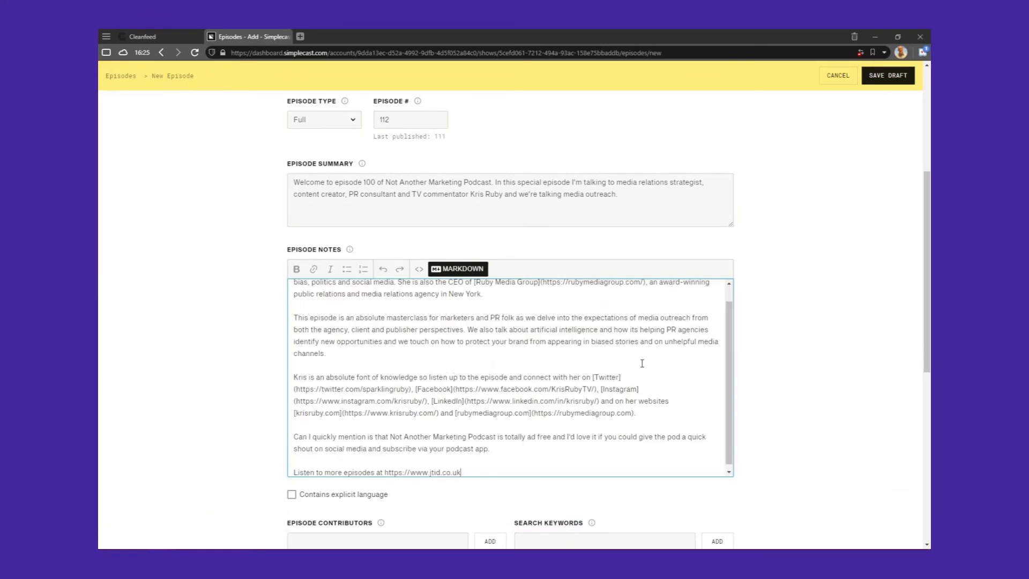
- Examine the pasted Episode Notes for the Markdown bold markers around "100th episode" and the link syntax
scroll(467, 362, up, 1)
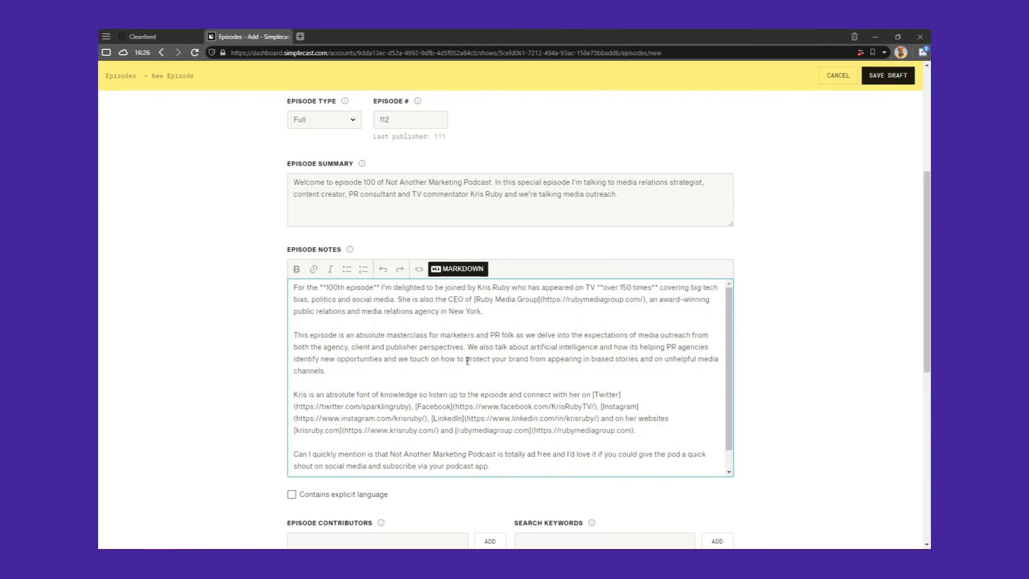
drag(320, 288, 380, 288)
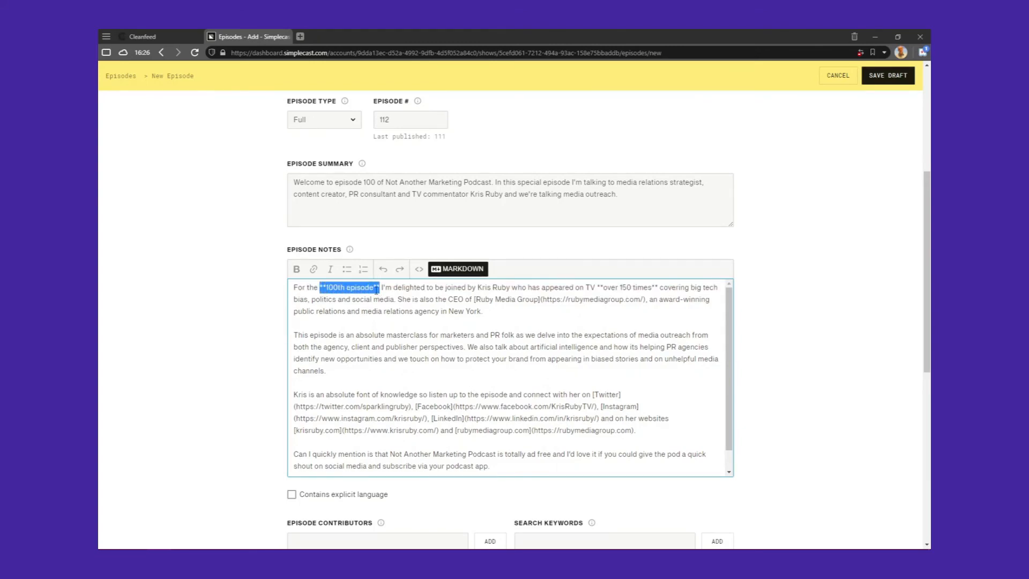
click(388, 294)
scroll(452, 366, down, 1)
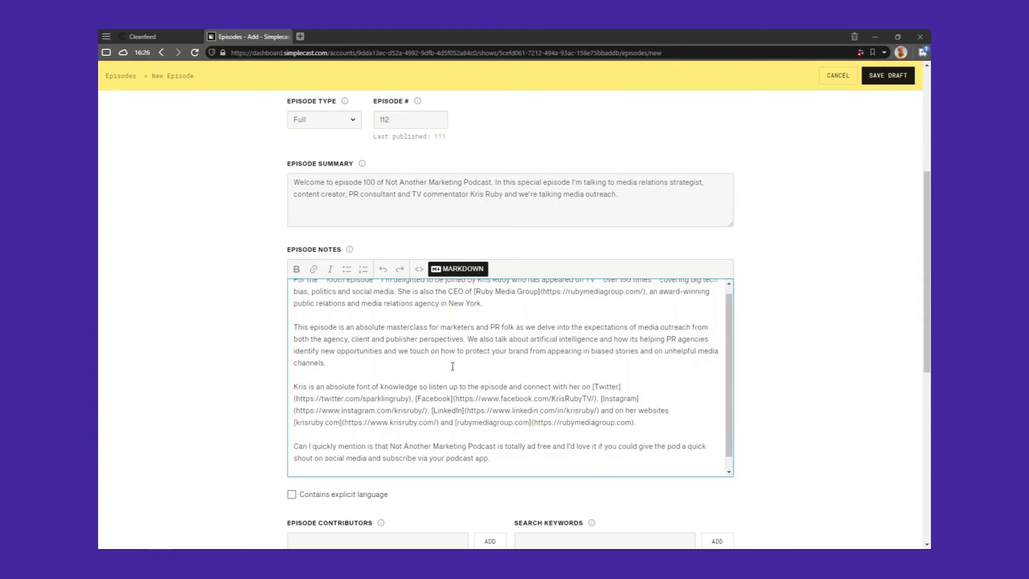
- Examine the Markdown link syntax for the Twitter and Facebook links in the pasted Episode Notes
drag(294, 385, 532, 384)
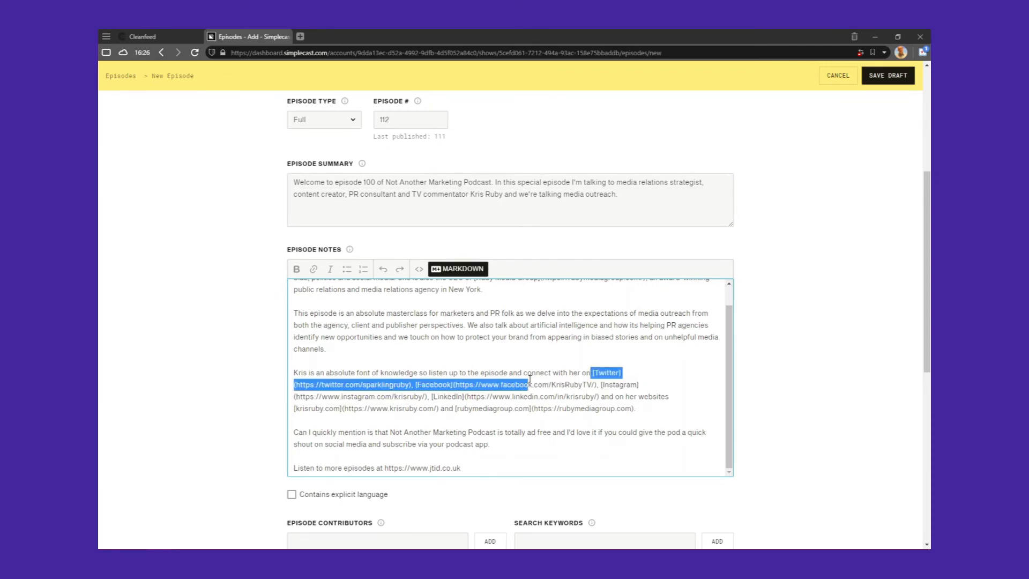
click(538, 362)
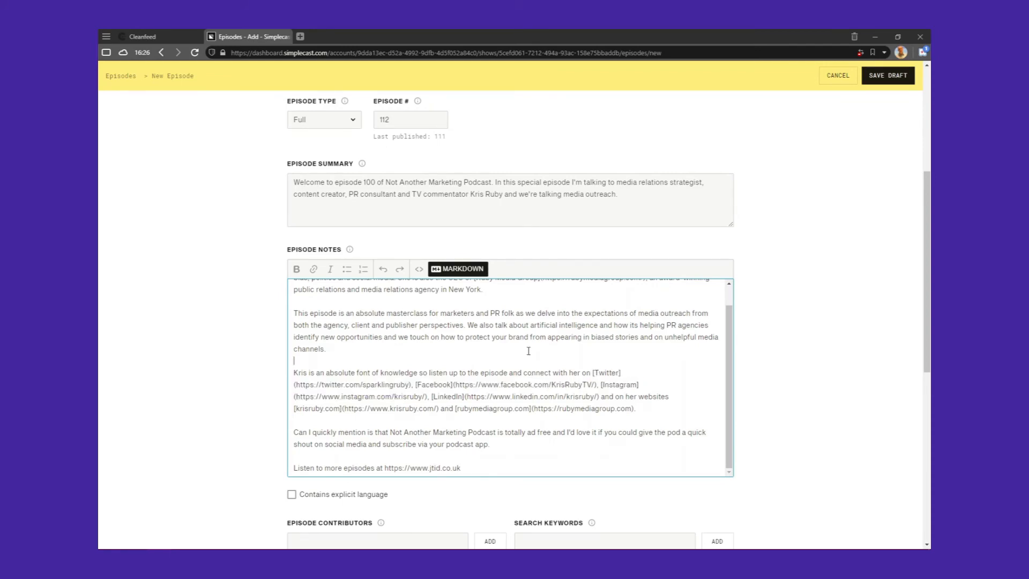
click(463, 274)
scroll(584, 391, up, 1)
scroll(778, 396, down, 2)
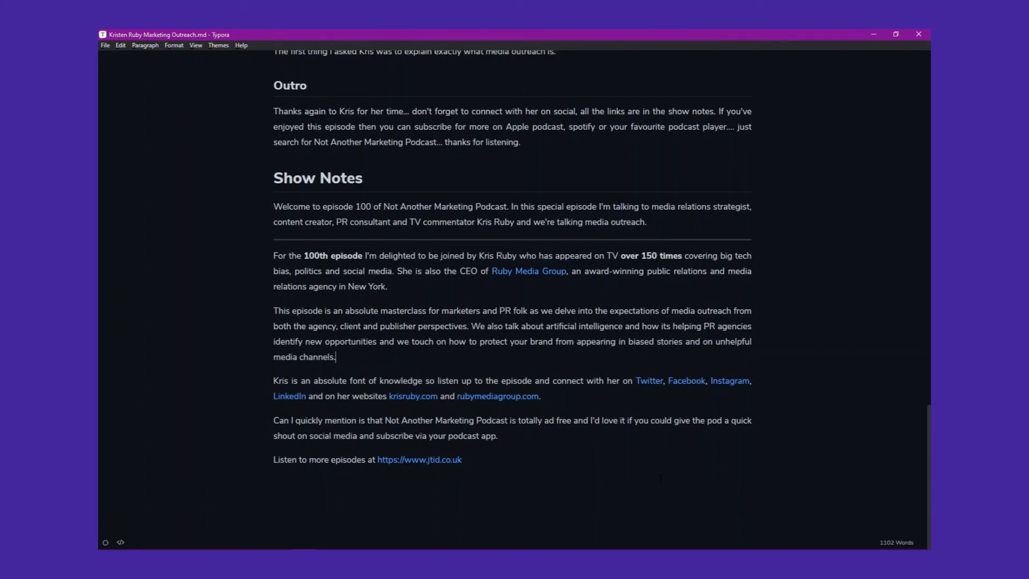
- In Typora, copy the show notes below the horizontal rule, through the "Listen to more episodes" line, as HTML code
drag(462, 459, 273, 255)
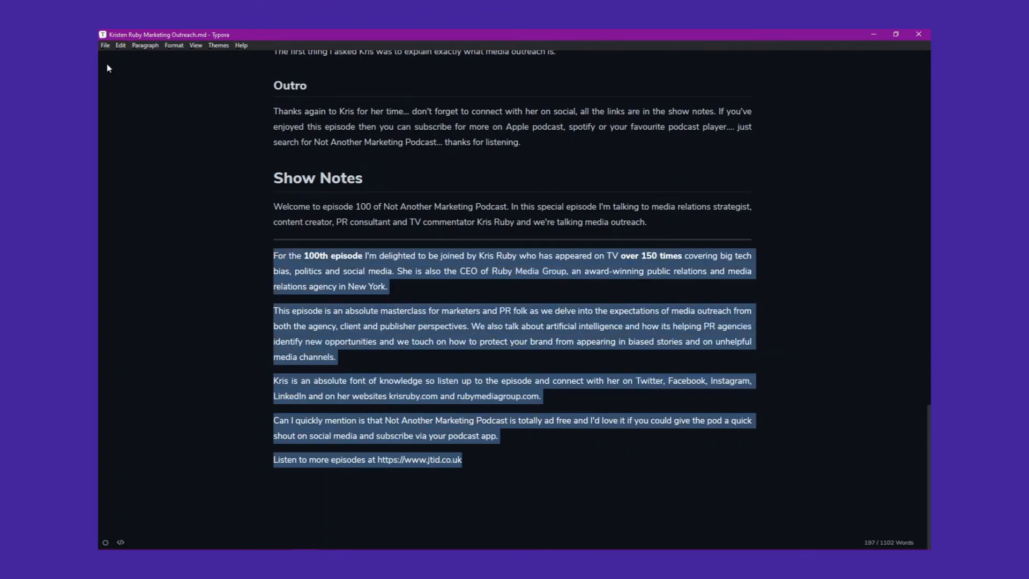
click(124, 48)
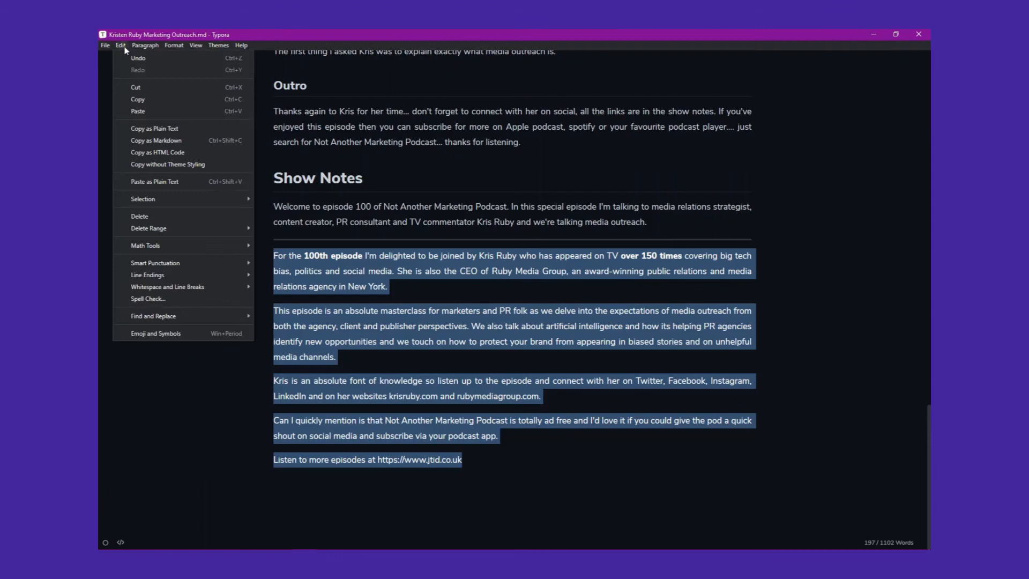
click(163, 154)
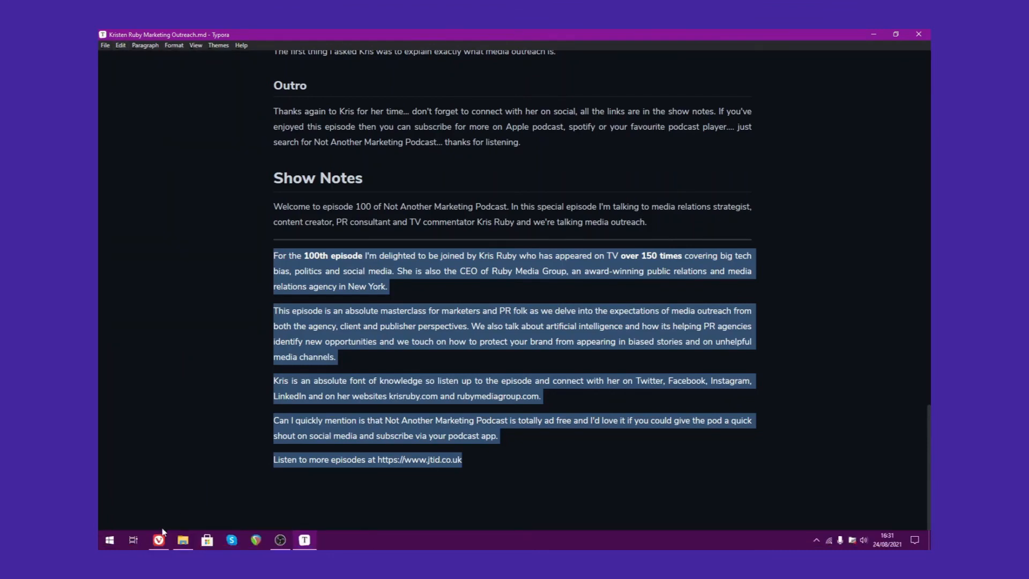
- Switch to the new WordPress post in the browser, title it "New Post", and paste the copied show notes as its body
click(161, 539)
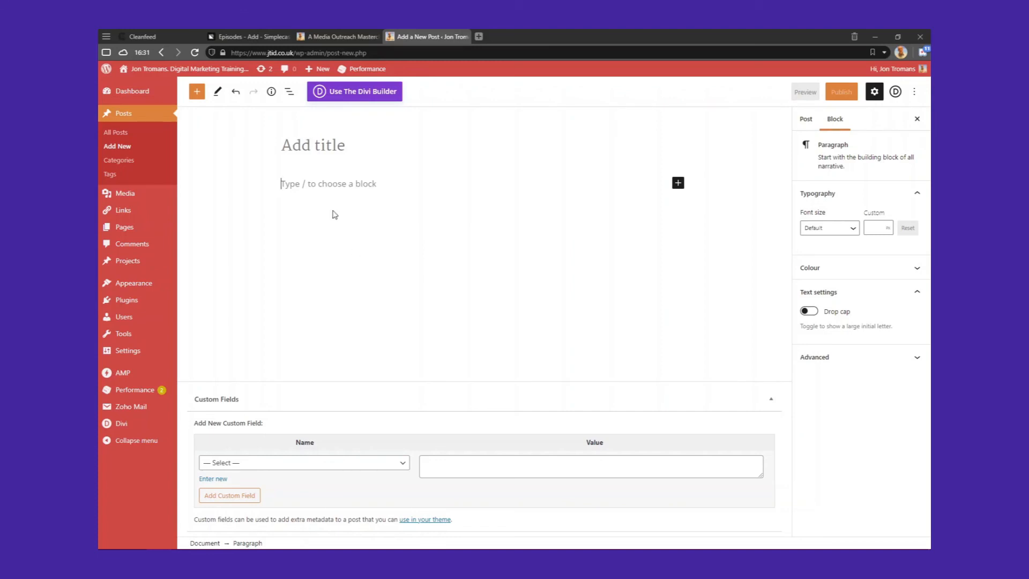
click(329, 156)
text(New Post)
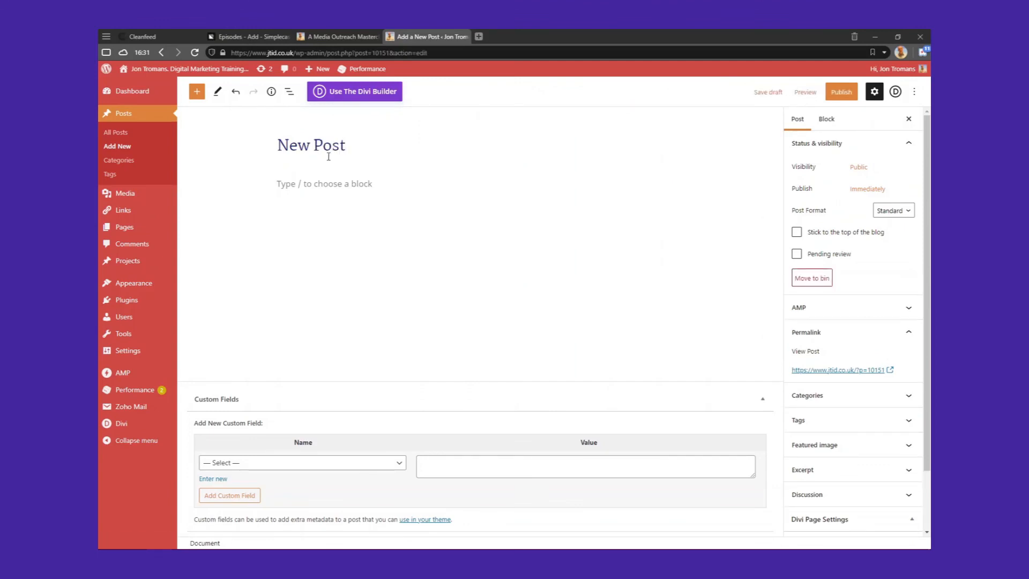
click(340, 184)
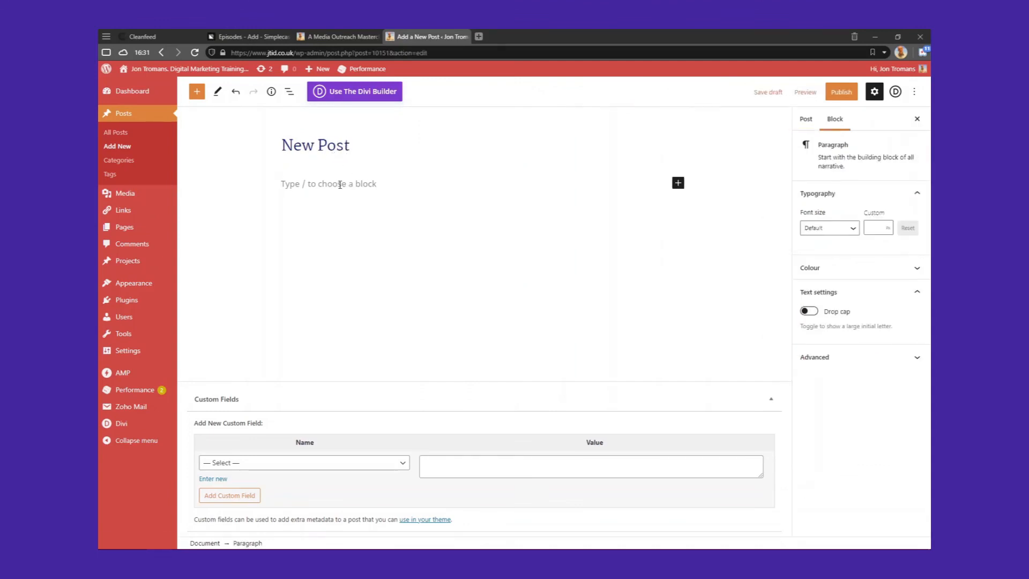
right_click(339, 184)
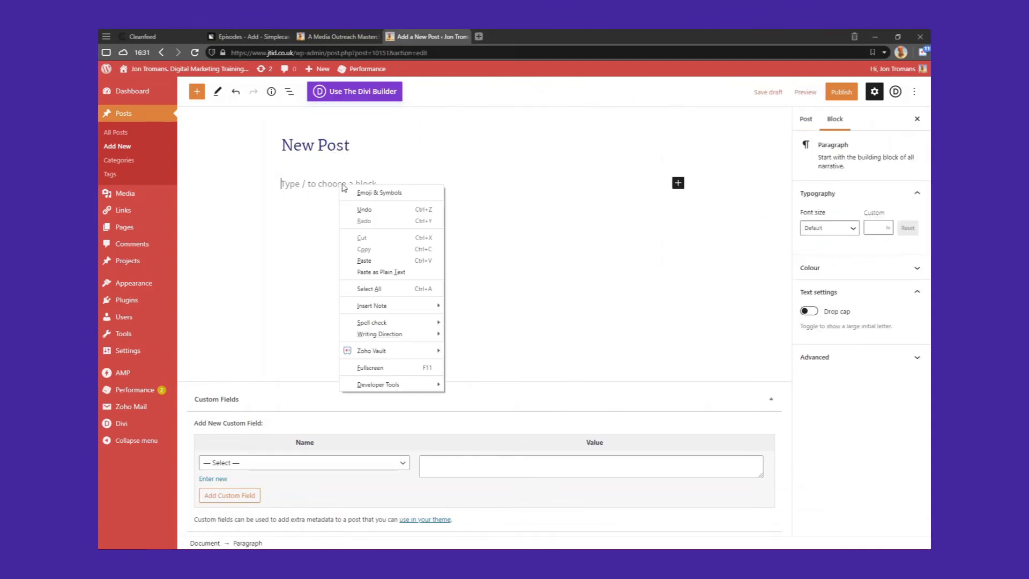
click(364, 261)
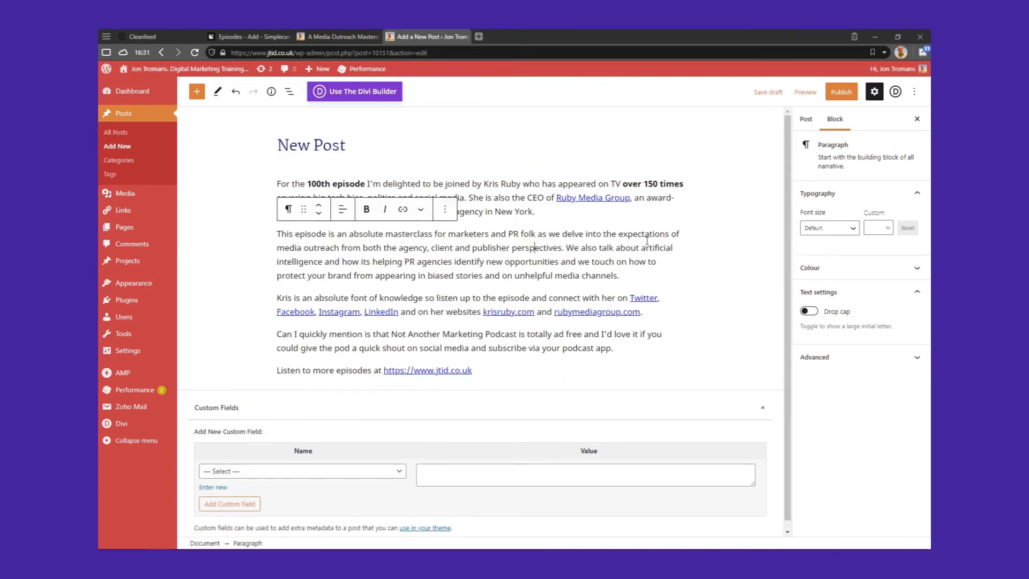
- Check the bold text "100th episode" and "over 150 times" and the Ruby Media Group link in the pasted post
click(344, 184)
click(663, 187)
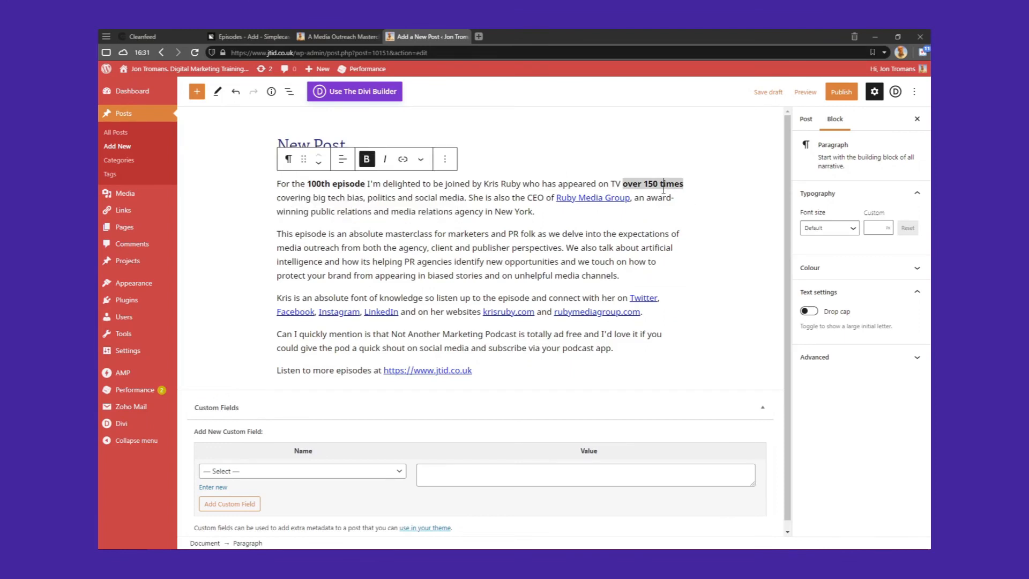
click(579, 197)
click(440, 222)
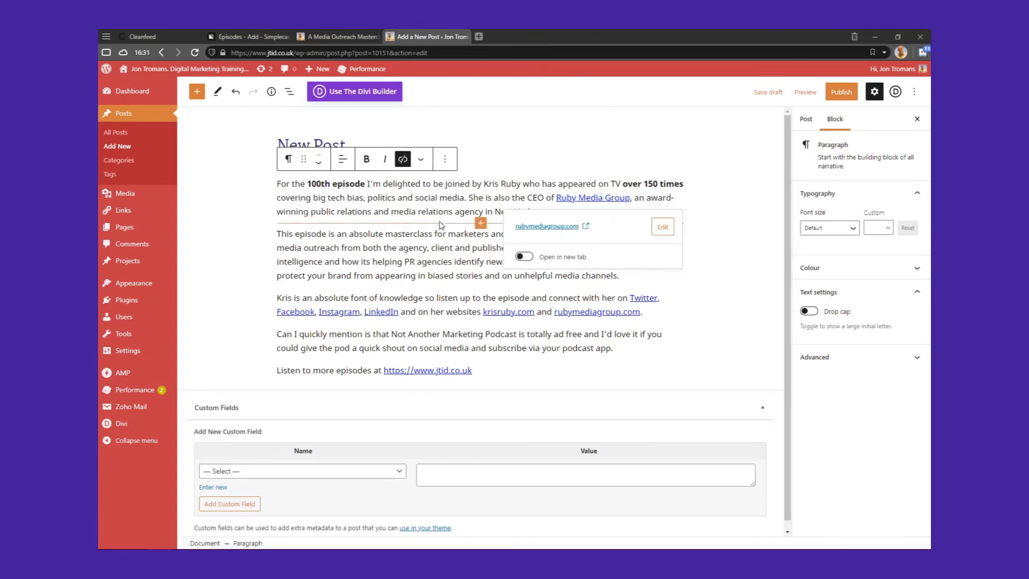
click(603, 331)
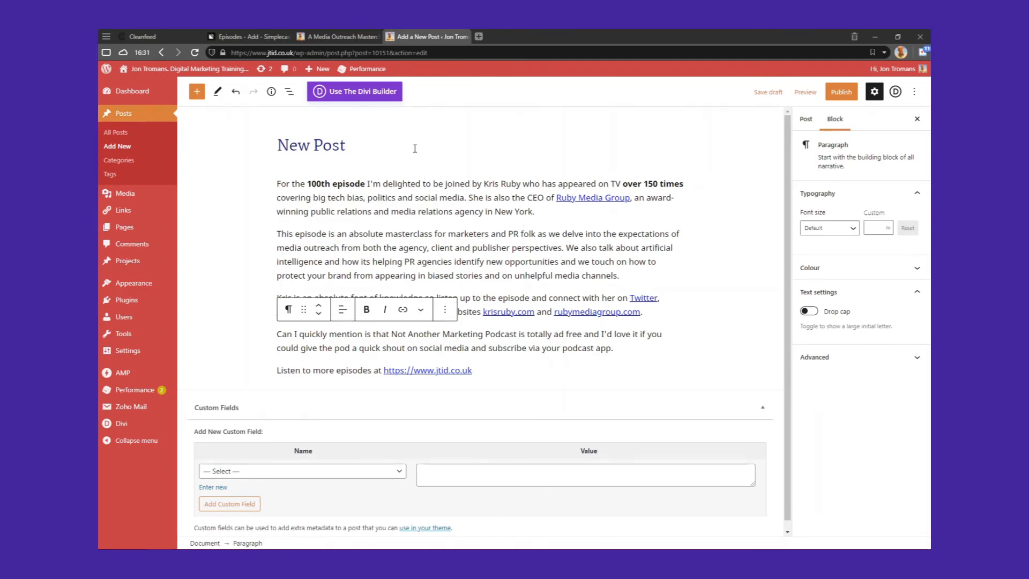
- Examine the published Media Outreach Masterclass episode page, highlighting its welcome paragraph and the show notes text
click(338, 36)
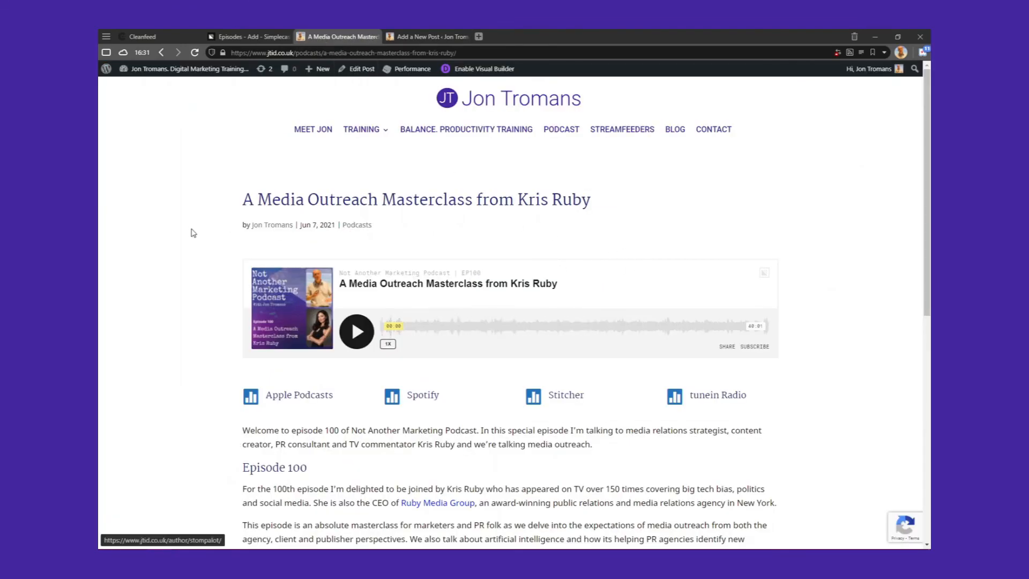
scroll(634, 301, down, 1)
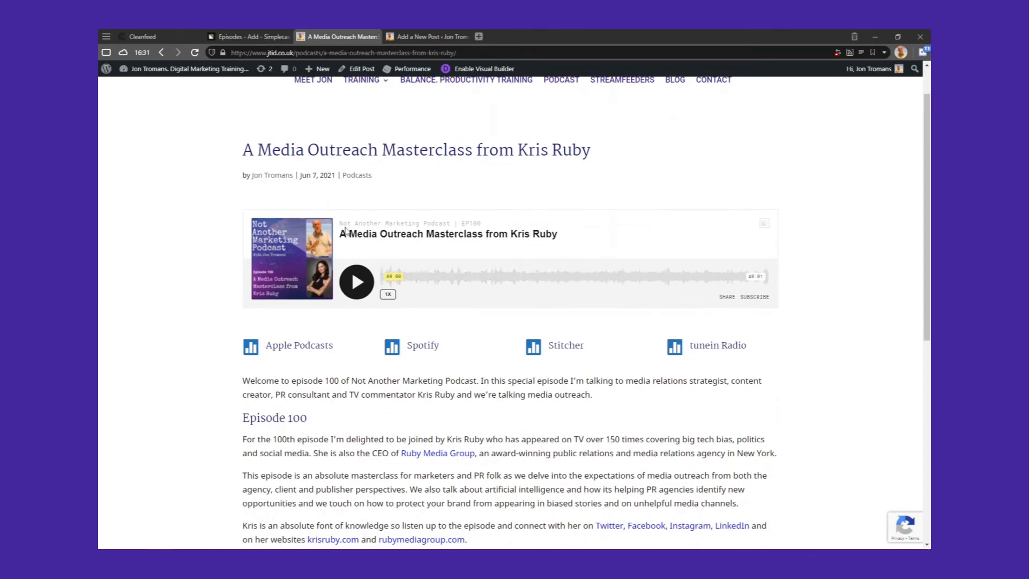
scroll(301, 257, down, 2)
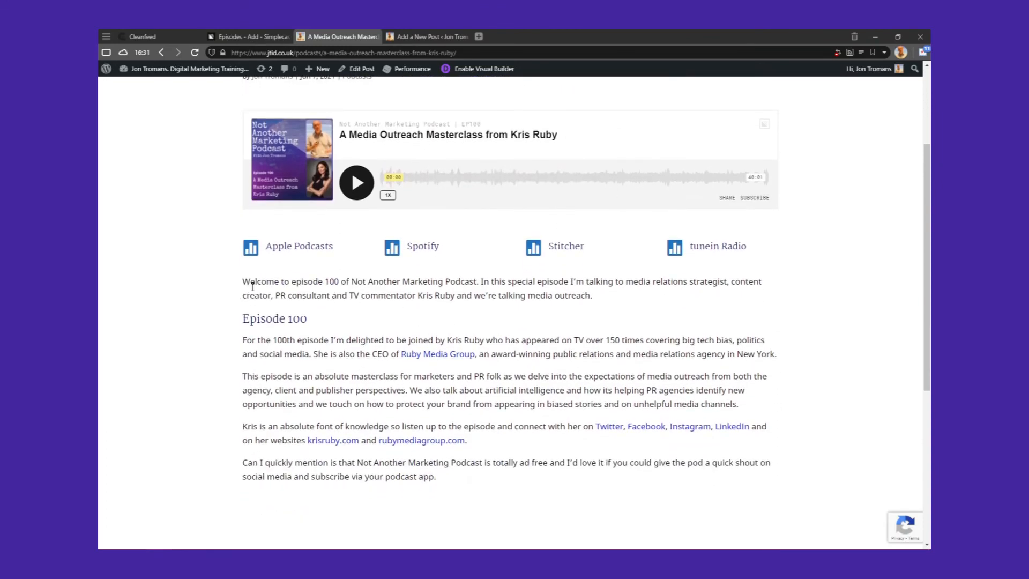
drag(245, 280, 612, 307)
click(599, 332)
scroll(599, 333, down, 2)
drag(451, 382, 243, 241)
click(284, 251)
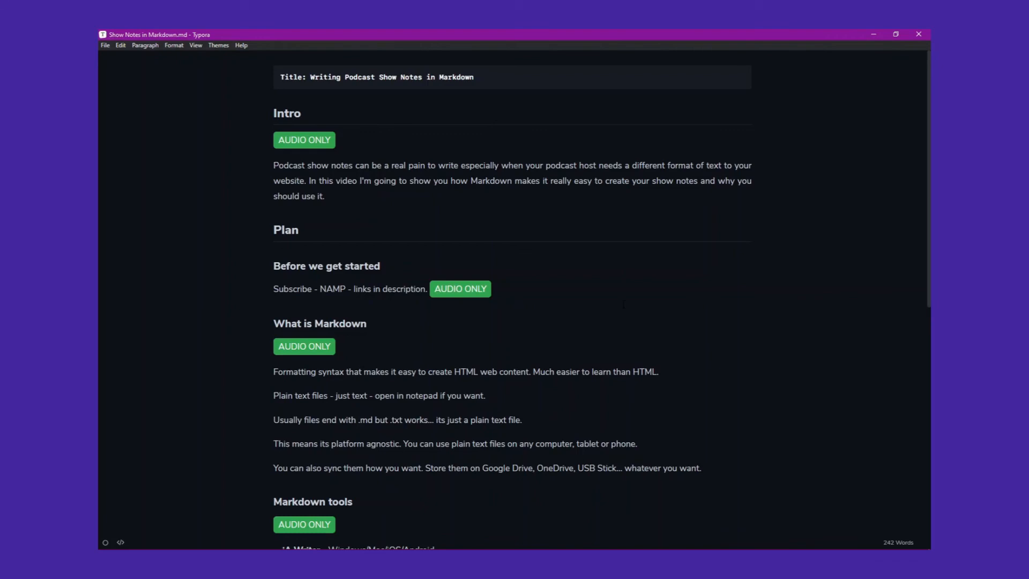
- Review the Show Notes in Markdown outline in Typora through its Outro section
scroll(514, 300, down, 8)
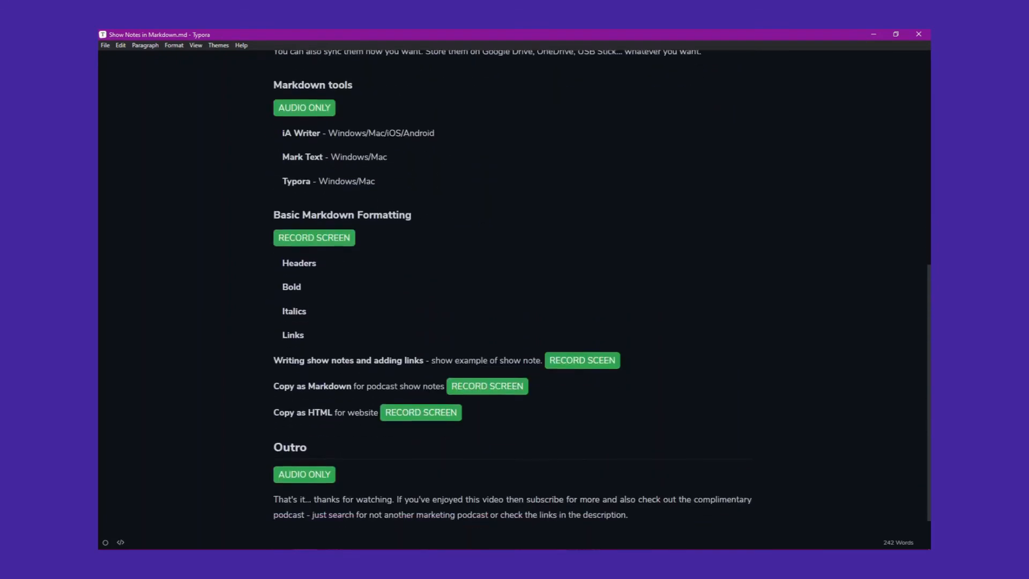